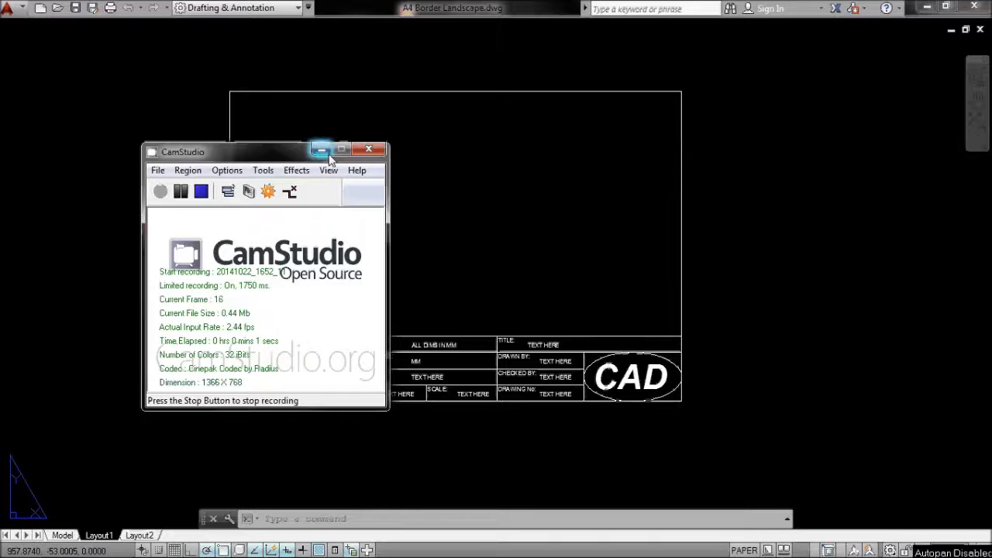
# Move the recorder aside and frame the whole A4 border and title block in paper space.
pyautogui.click(322, 148)
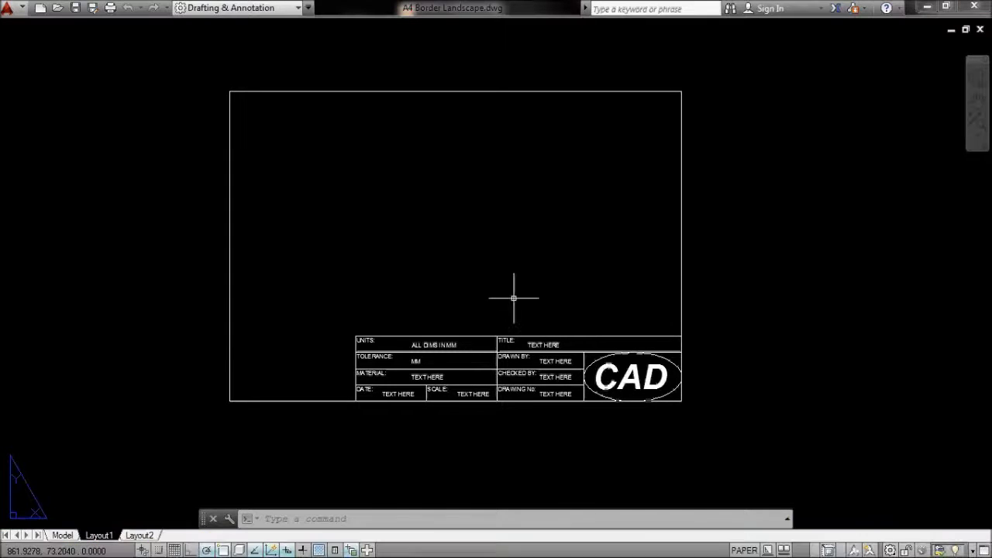
pyautogui.moveTo(510, 248)
pyautogui.mouseDown(button='middle')
pyautogui.moveTo(504, 226)
pyautogui.moveTo(498, 277)
pyautogui.moveTo(476, 261)
pyautogui.mouseUp(button='middle')
pyautogui.scroll(2, 487, 255)
pyautogui.scroll(-2, 503, 232)
pyautogui.scroll(2, 498, 277)
pyautogui.scroll(-2, 497, 276)
pyautogui.moveTo(496, 211); pyautogui.dragTo(520, 233, button='middle')
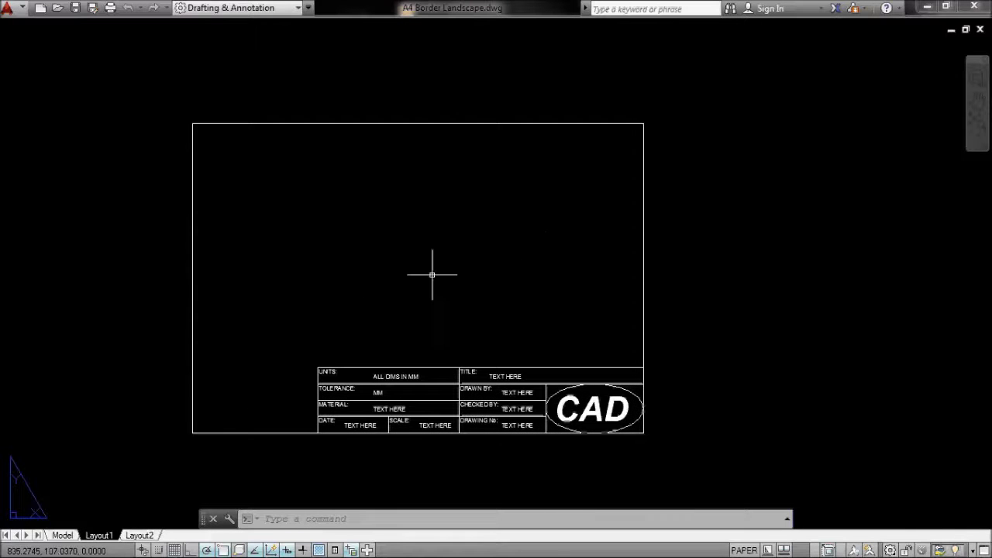
pyautogui.doubleClick(375, 287)
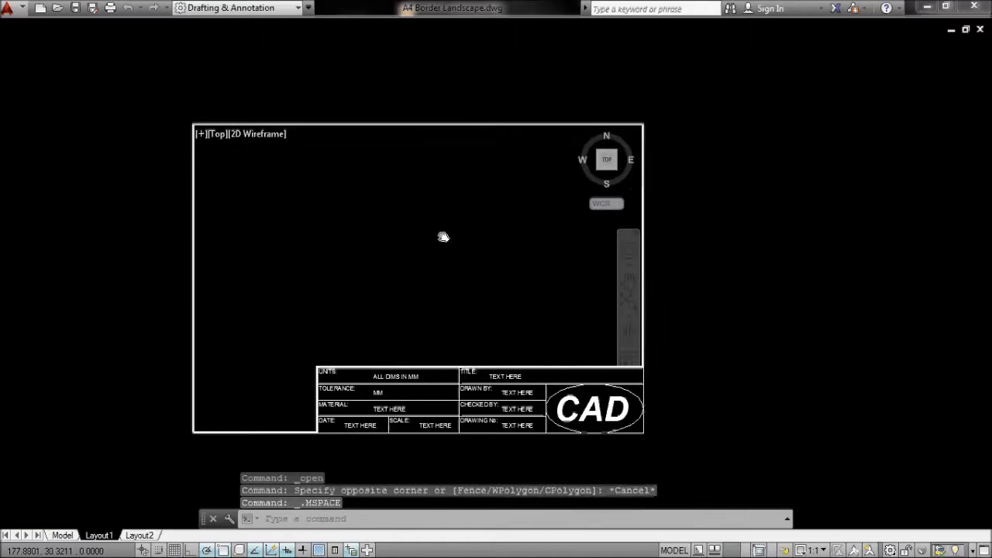
pyautogui.doubleClick(428, 110)
pyautogui.moveTo(429, 285)
pyautogui.mouseDown(button='middle')
pyautogui.moveTo(491, 243)
pyautogui.moveTo(432, 251)
pyautogui.moveTo(463, 287)
pyautogui.moveTo(439, 289)
pyautogui.mouseUp(button='middle')
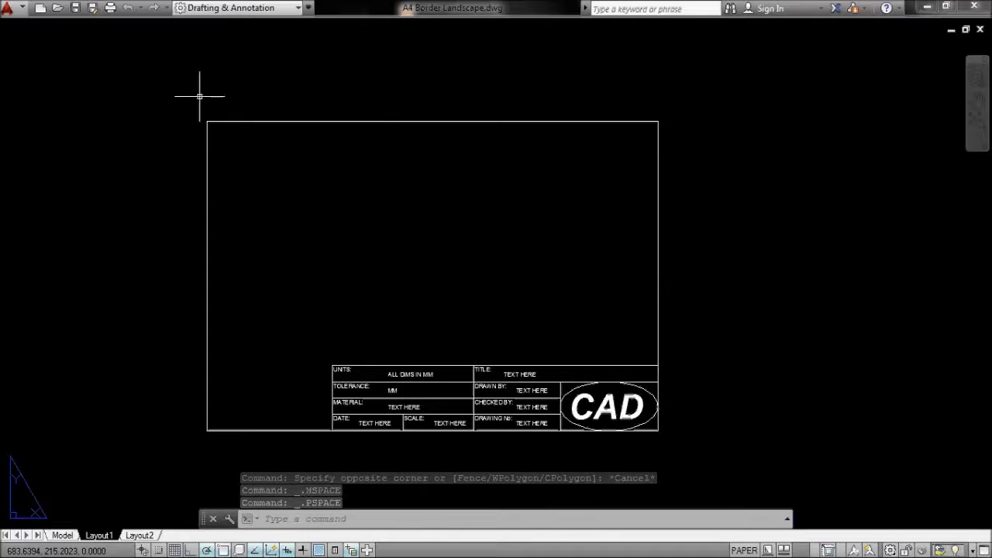
# Window-select the entire border and title block (37 objects) and copy them to the clipboard.
pyautogui.click(193, 95)
pyautogui.click(689, 446)
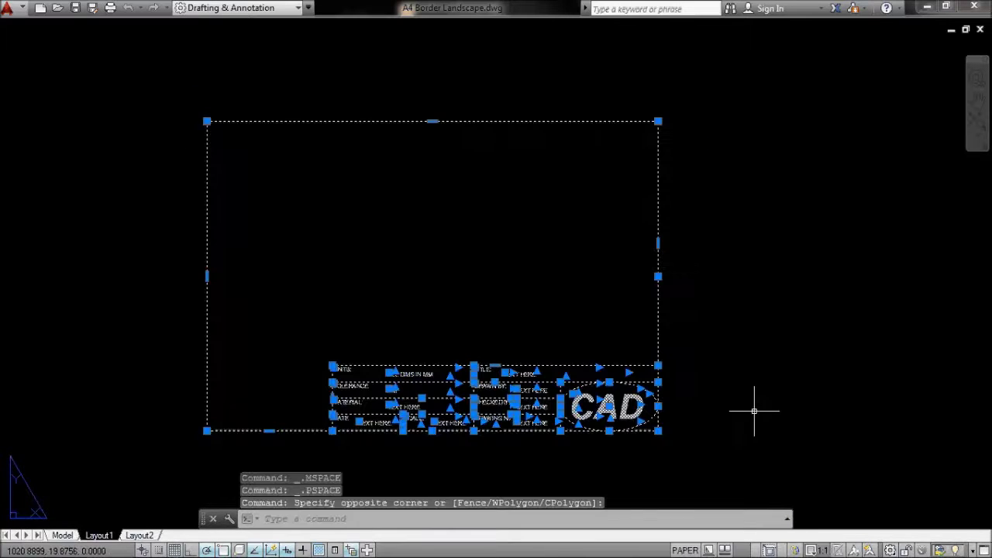
pyautogui.moveTo(654, 380)
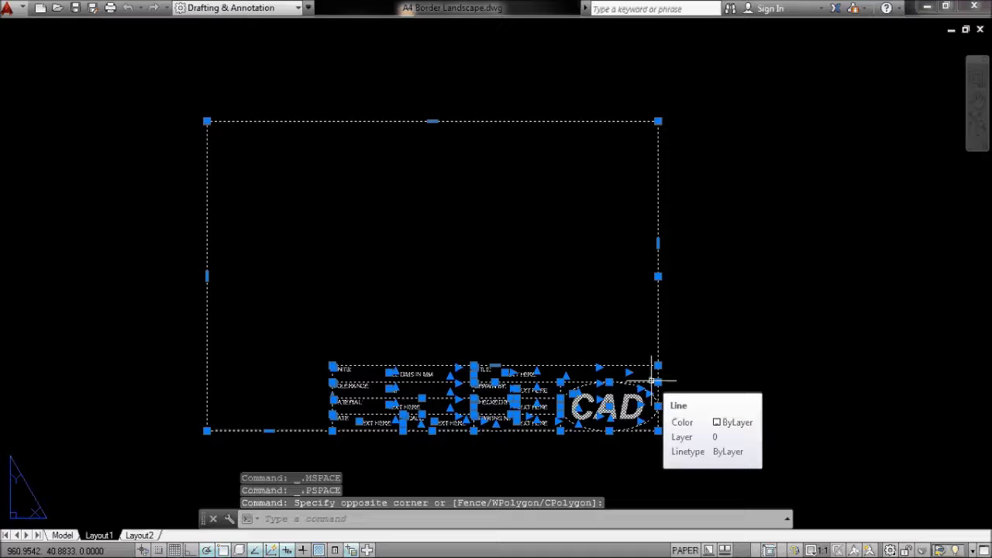
pyautogui.hotkey('ctrl', 'c')
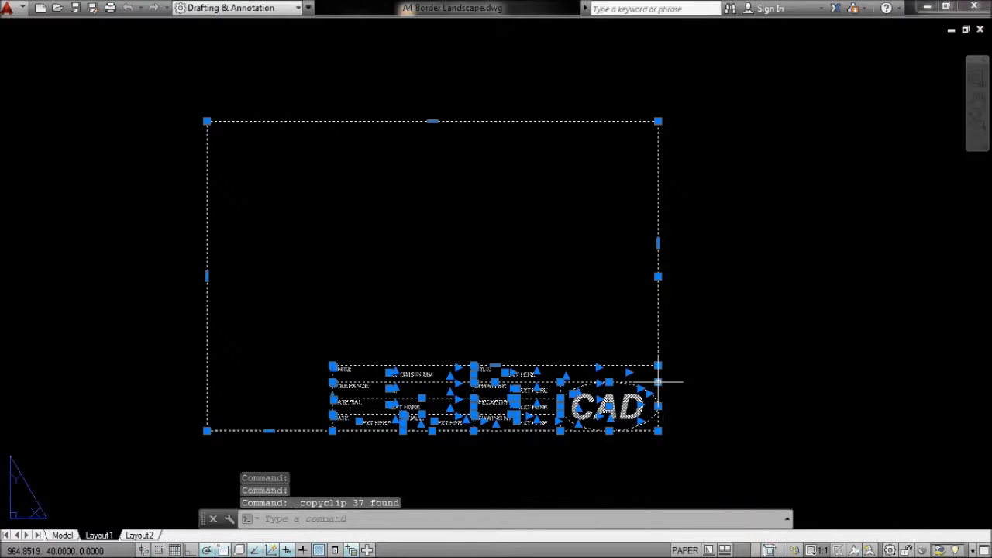
# Open Ex 1 A B C.dwg from the 18 CAD ENG L2 folder, two levels above Templates.
pyautogui.click(56, 11)
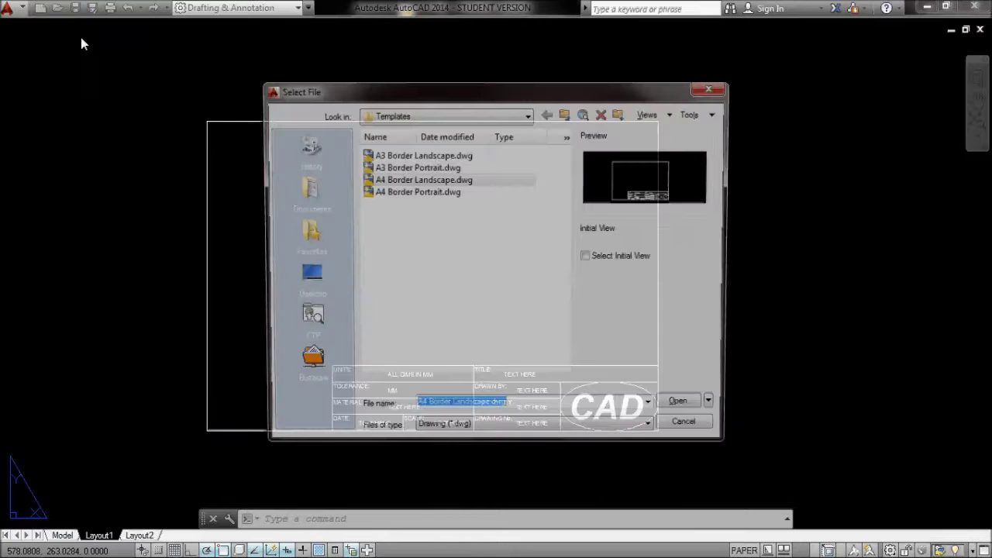
pyautogui.click(567, 114)
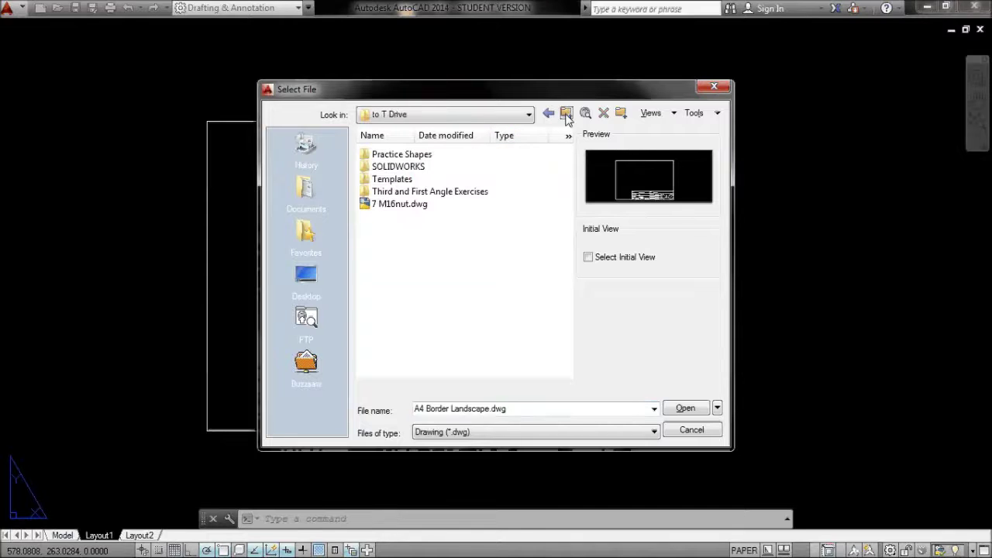
pyautogui.click(567, 114)
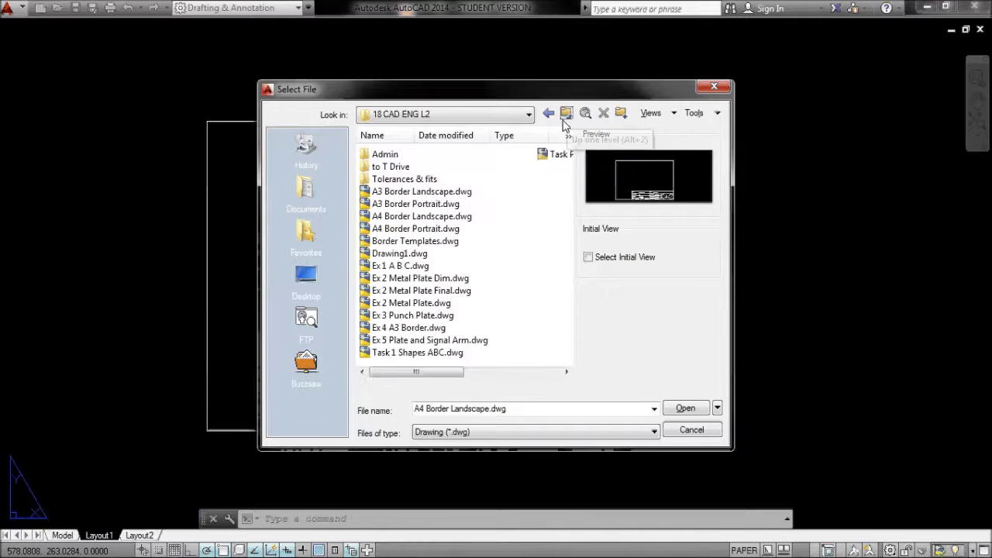
pyautogui.click(402, 266)
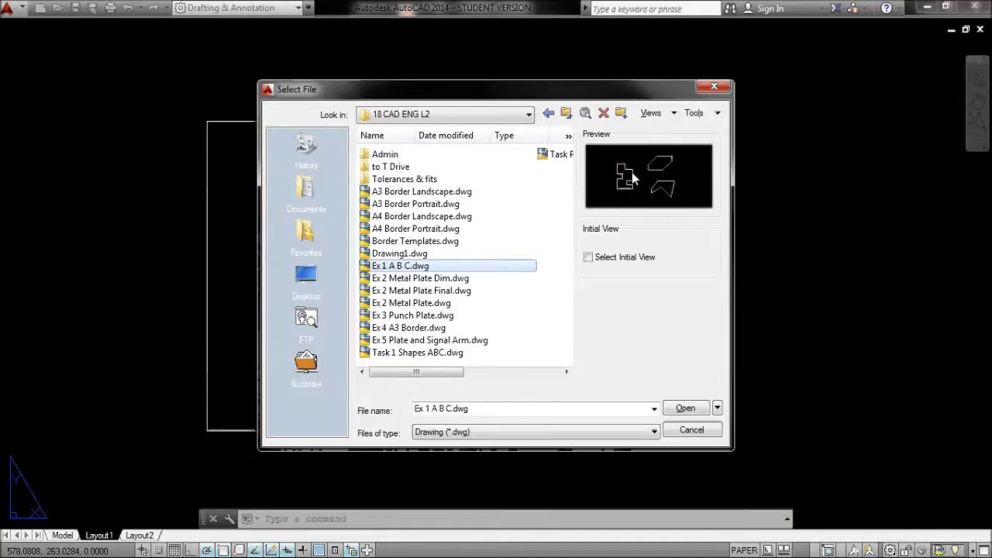
pyautogui.click(695, 406)
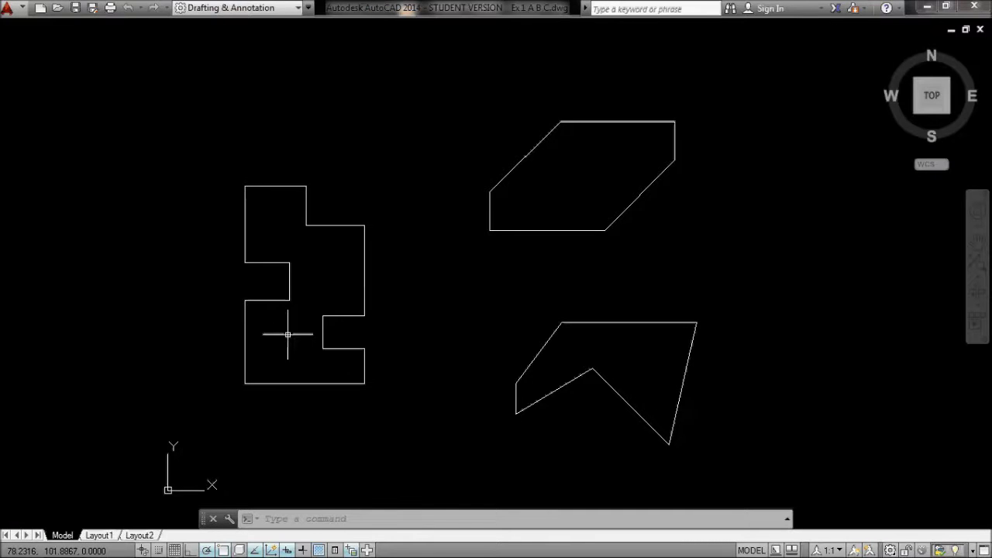
# Delete Layout1's default viewport.
pyautogui.click(100, 535)
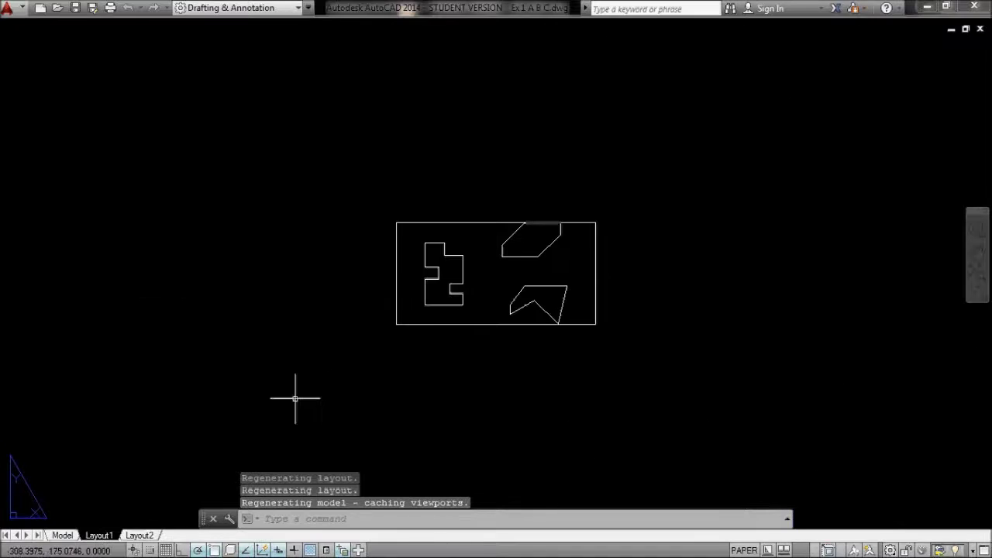
pyautogui.scroll(2, 476, 206)
pyautogui.click(487, 202)
pyautogui.click(447, 243)
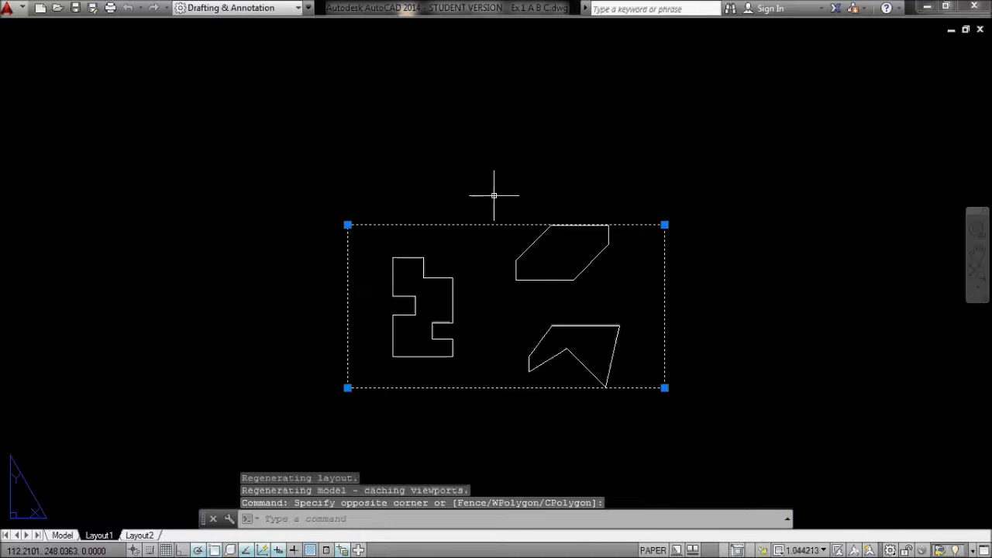
pyautogui.press('Delete')
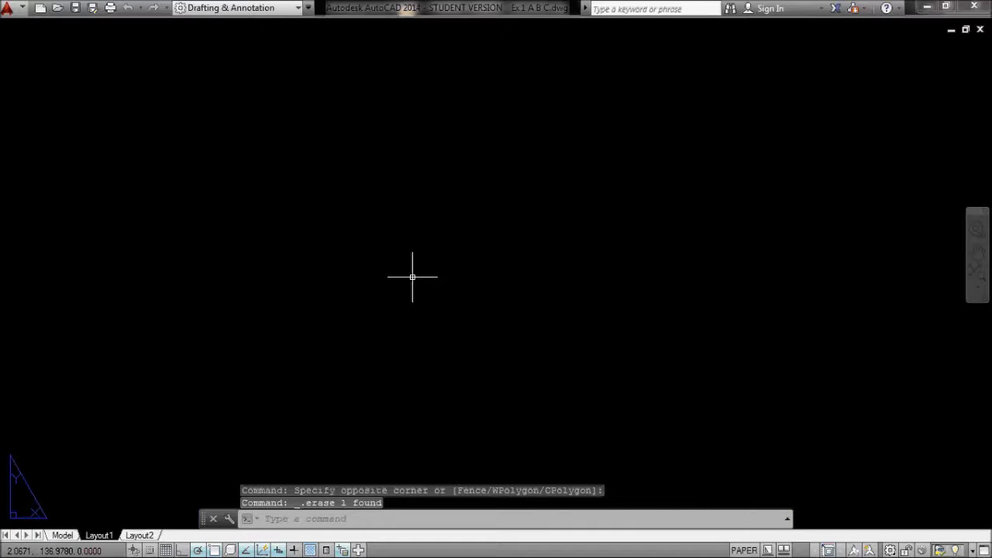
# Paste the copied A4 border and title block onto the sheet and regenerate with RE.
pyautogui.hotkey('ctrl', 'v')
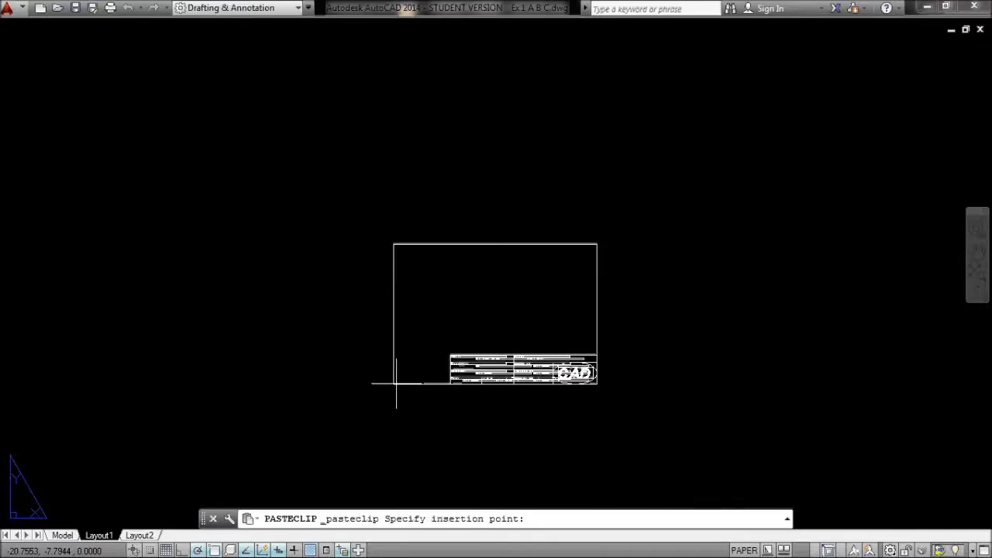
pyautogui.click(377, 337)
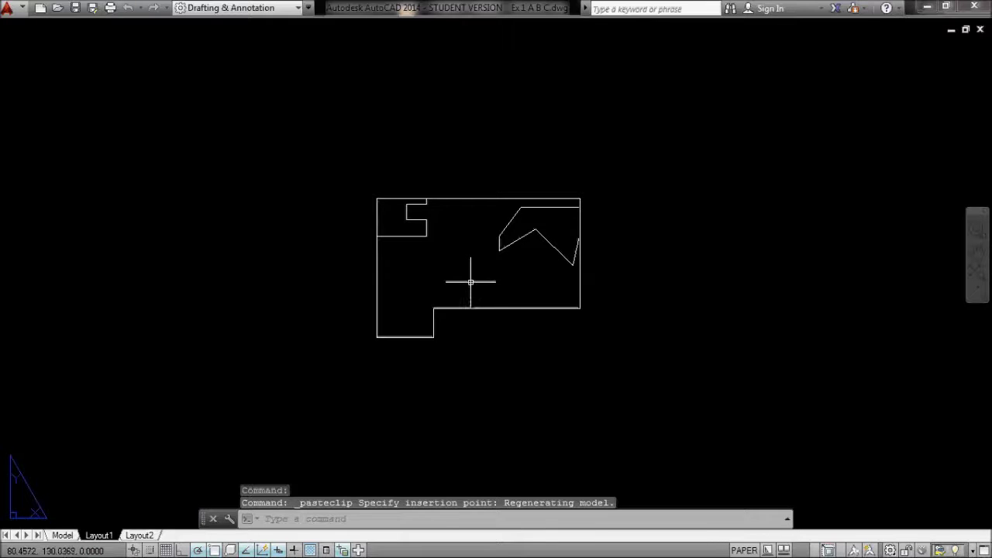
pyautogui.scroll(4, 472, 282)
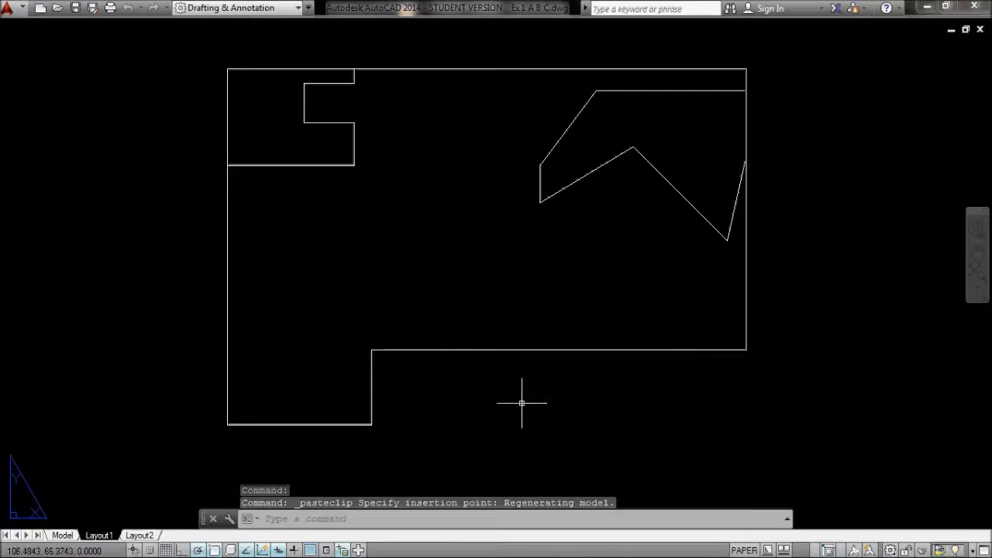
pyautogui.write('re')
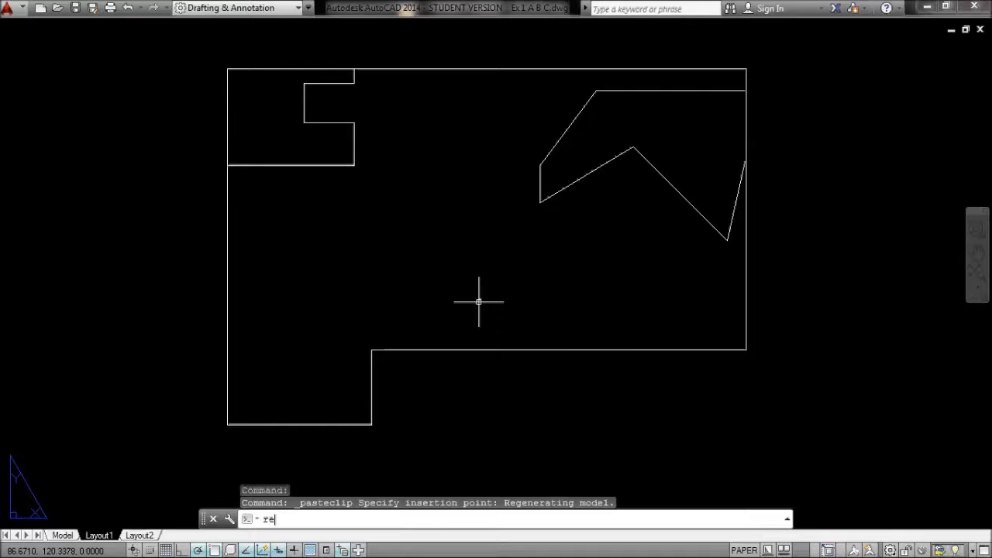
pyautogui.press('Return')
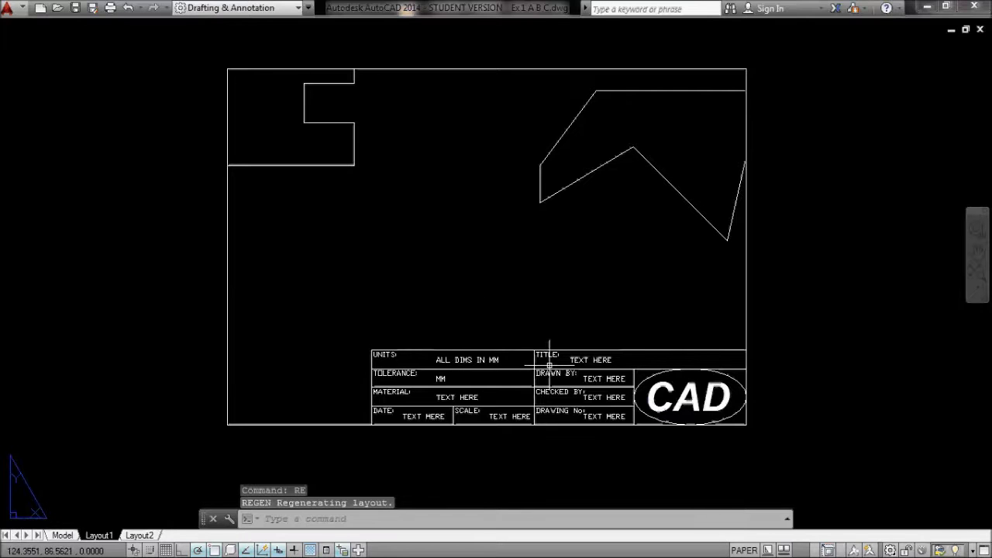
pyautogui.moveTo(550, 365); pyautogui.dragTo(507, 404, button='middle')
pyautogui.moveTo(518, 321); pyautogui.dragTo(505, 294, button='middle')
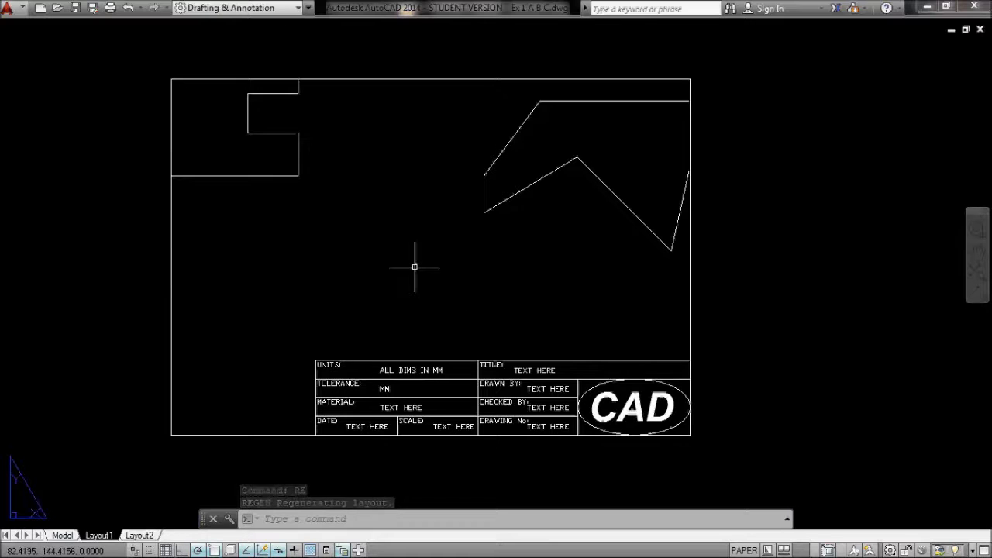
# Activate the pasted viewport and centre all three shapes inside it.
pyautogui.doubleClick(382, 217)
pyautogui.scroll(-3, 421, 204)
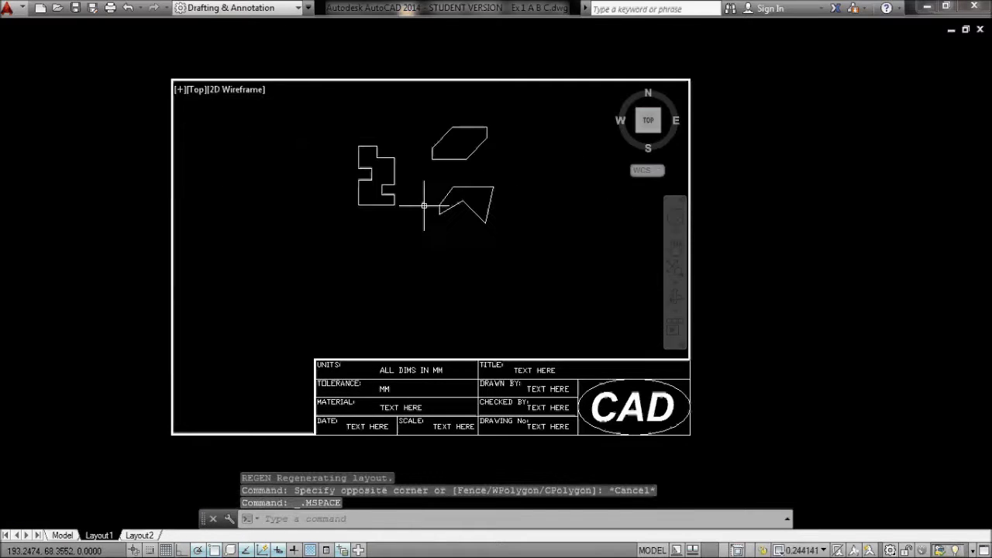
pyautogui.scroll(5, 429, 199)
pyautogui.scroll(-3, 429, 198)
pyautogui.scroll(3, 442, 173)
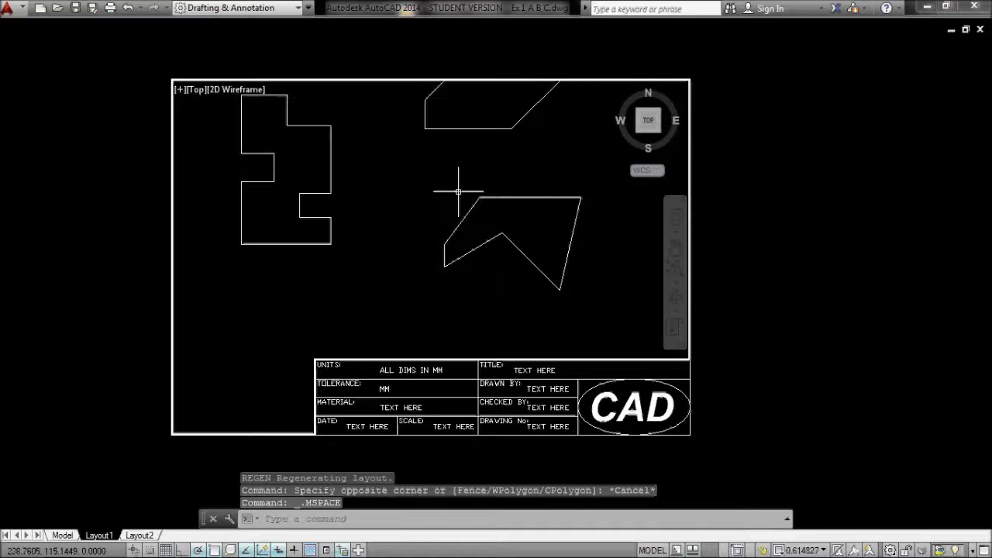
pyautogui.moveTo(458, 188); pyautogui.dragTo(456, 237, button='middle')
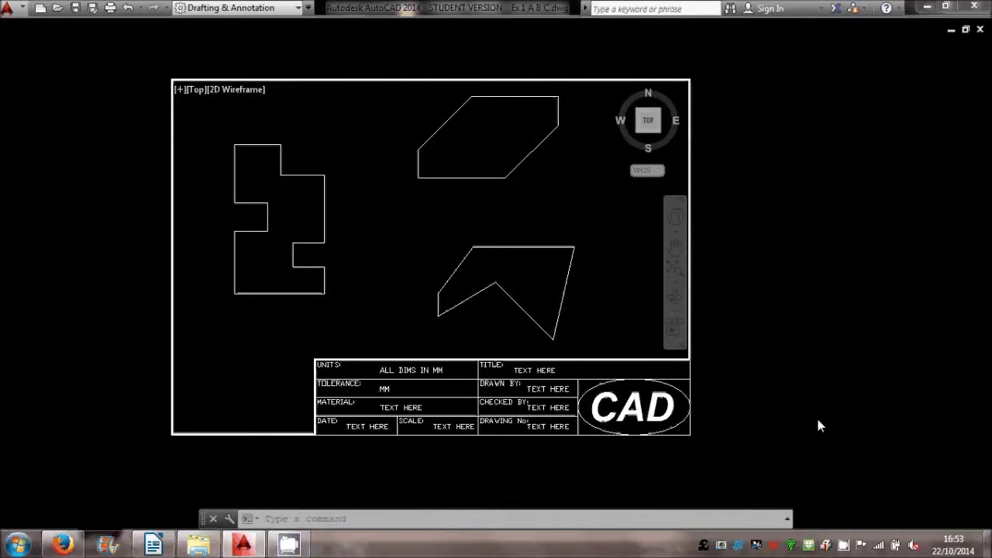
# Set the viewport scale to 1:2 and return to paper space.
pyautogui.click(824, 550)
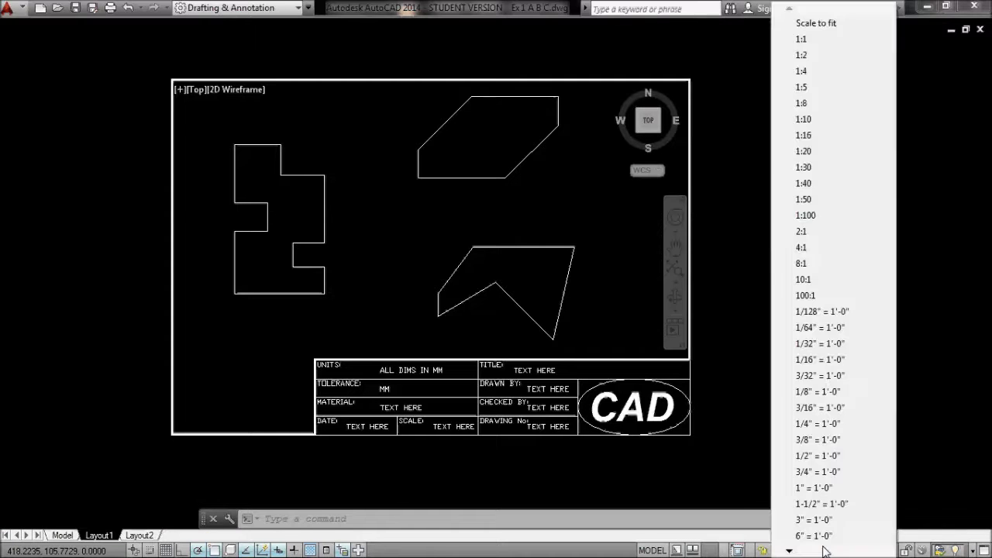
pyautogui.click(804, 39)
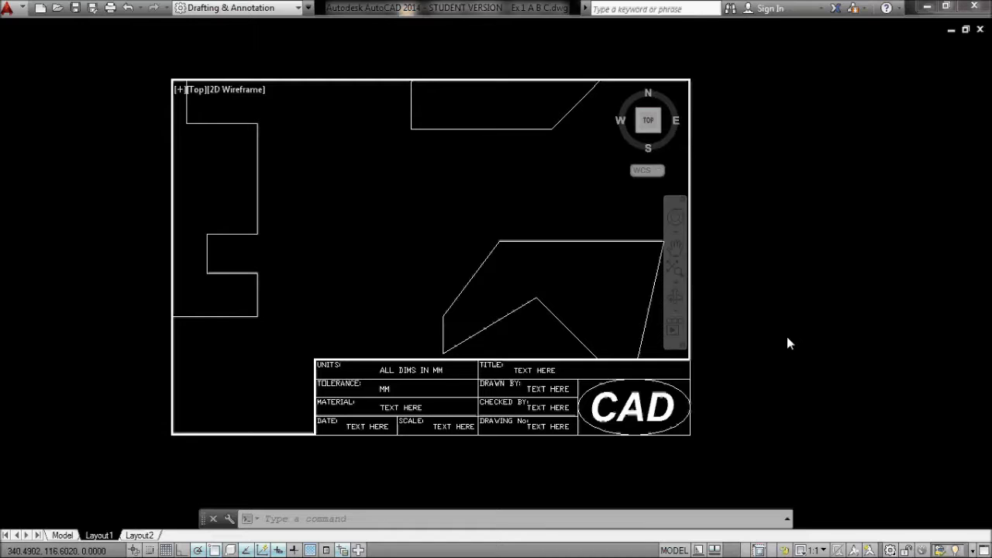
pyautogui.click(825, 550)
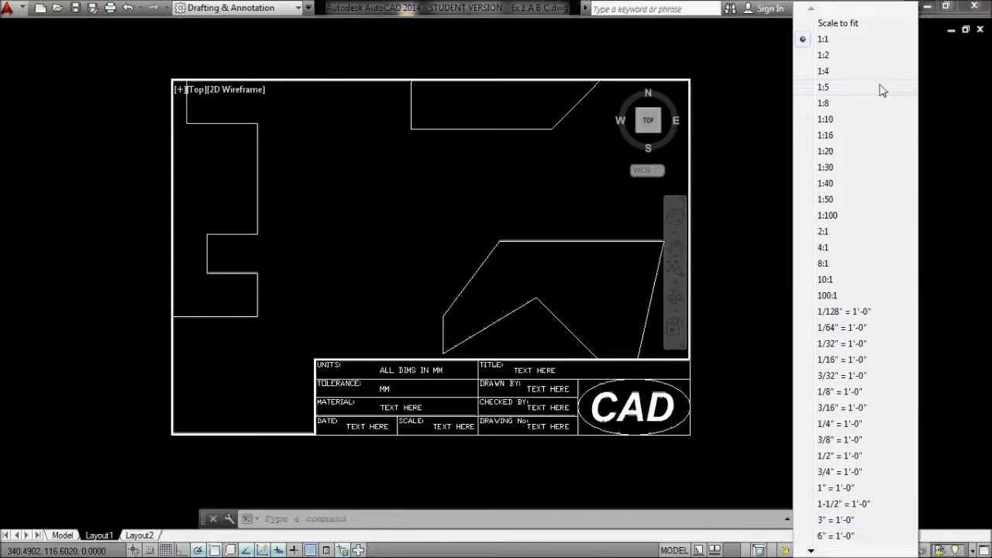
pyautogui.click(830, 54)
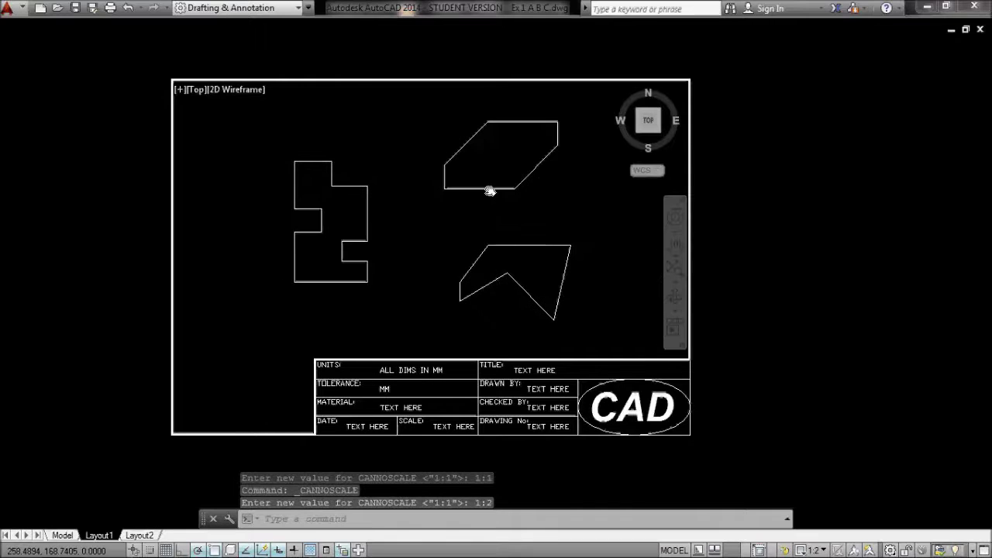
pyautogui.doubleClick(761, 182)
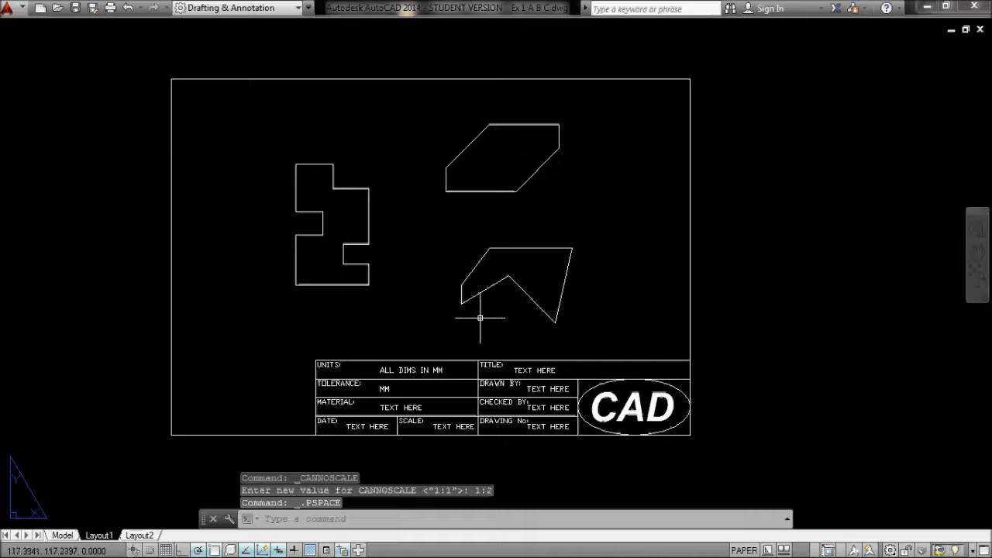
# Reframe the sheet and clear any selection in the drawing.
pyautogui.moveTo(422, 304); pyautogui.dragTo(395, 257, button='middle')
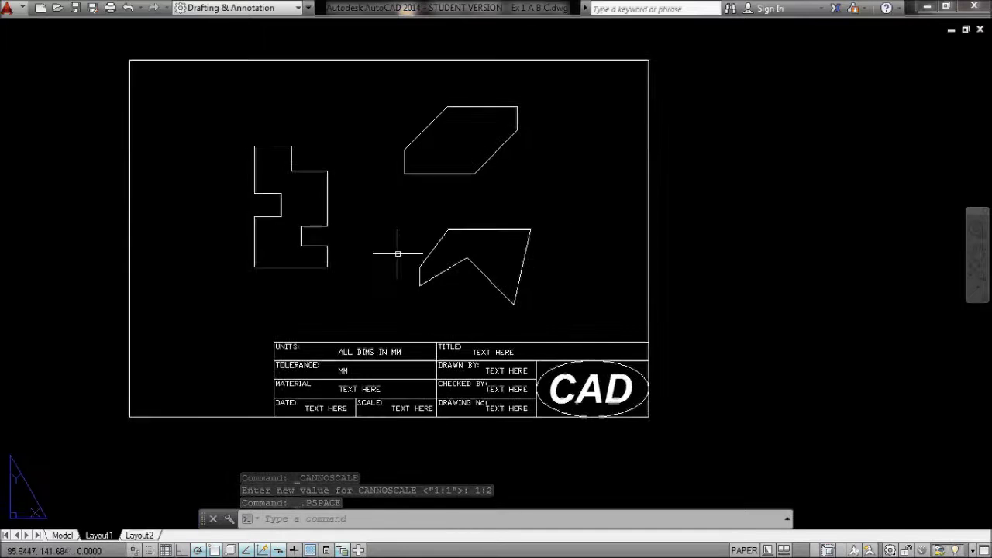
pyautogui.scroll(2, 395, 257)
pyautogui.scroll(-4, 412, 297)
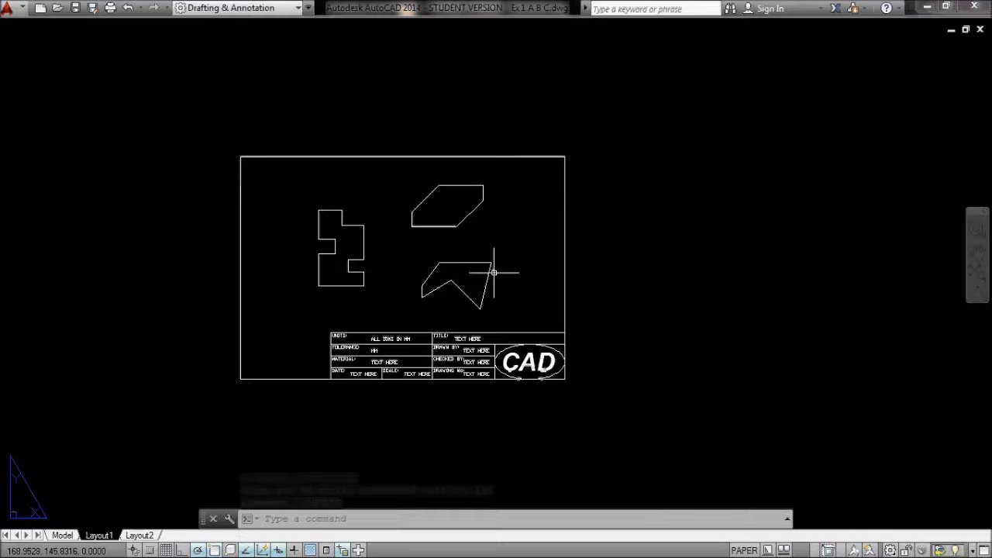
pyautogui.click(618, 228)
pyautogui.click(624, 232)
pyautogui.click(631, 237)
# Zoom and pan so the title block fields reading TEXT HERE fill the top of the view.
pyautogui.click(572, 281)
pyautogui.scroll(4, 434, 341)
pyautogui.scroll(2, 415, 361)
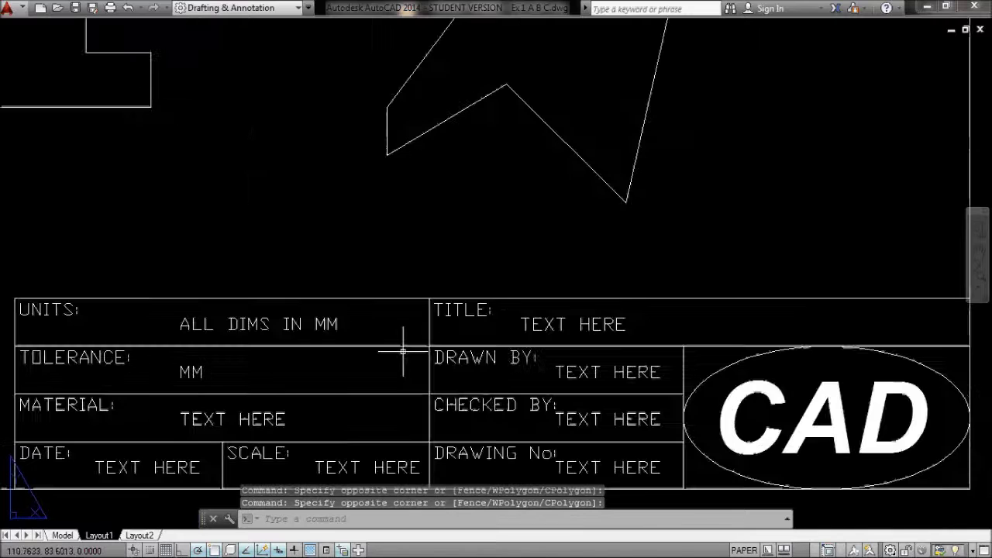
pyautogui.moveTo(445, 295); pyautogui.dragTo(380, 147, button='middle')
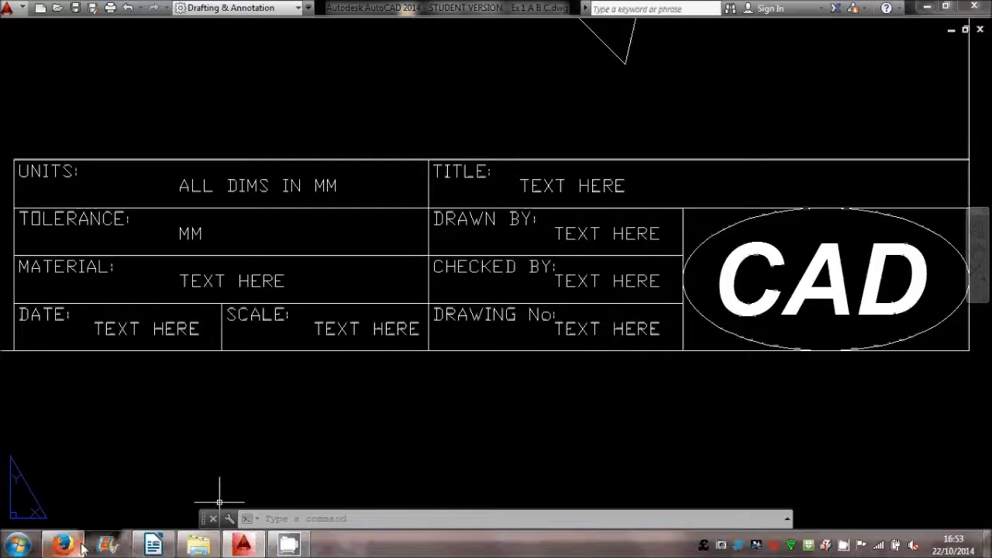
# In Firefox, go to the Pearson BTEC engineering course's Unit 17 CAD folder on Blackboard.
pyautogui.click(83, 548)
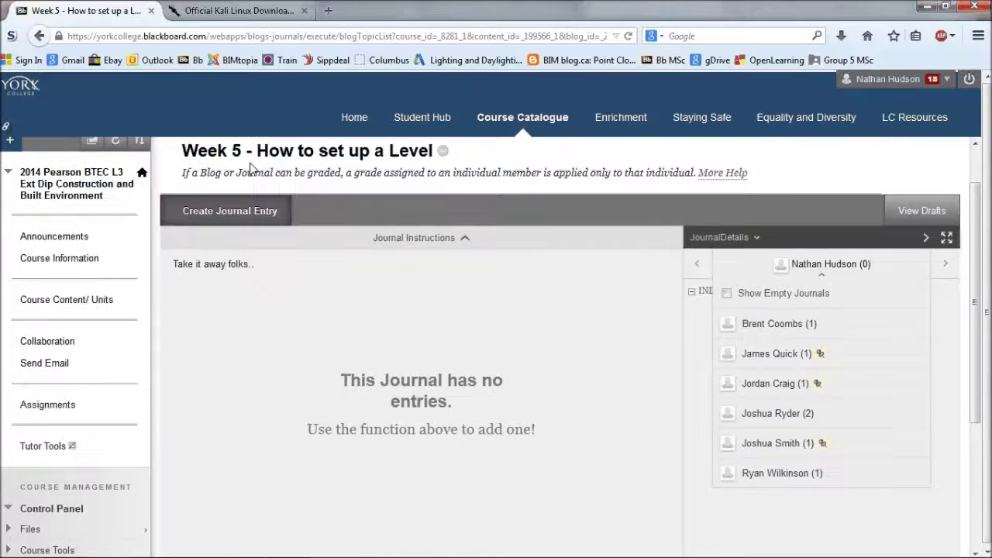
pyautogui.click(355, 116)
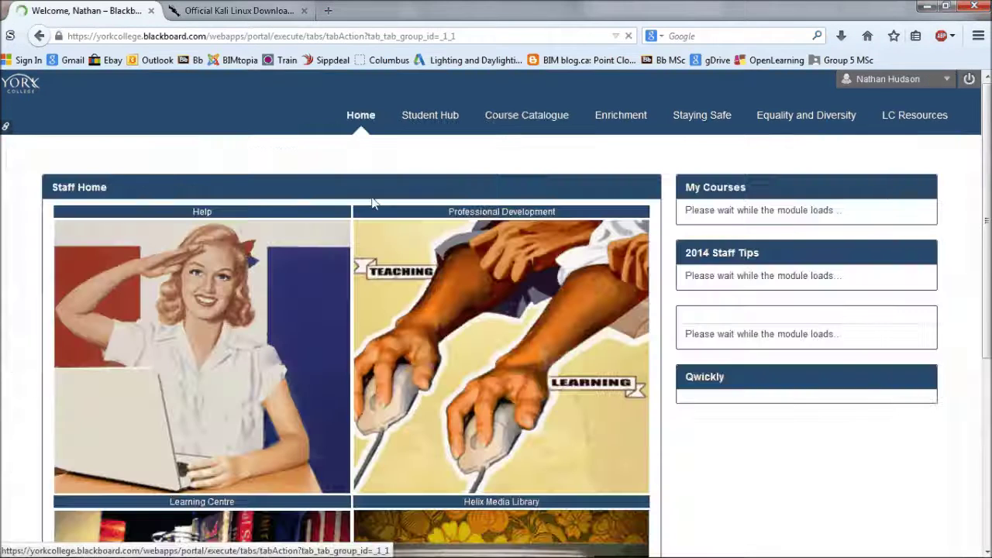
pyautogui.click(746, 242)
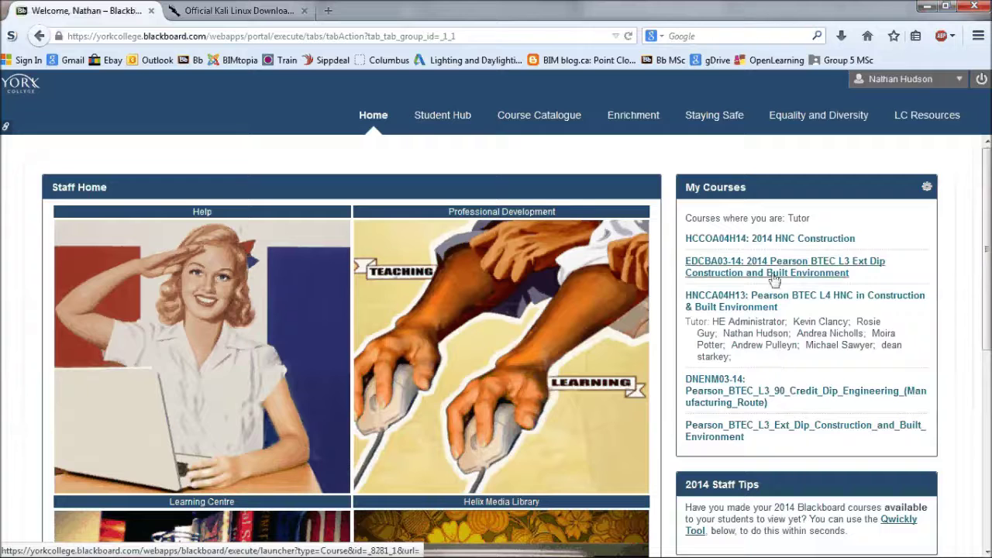
pyautogui.click(780, 395)
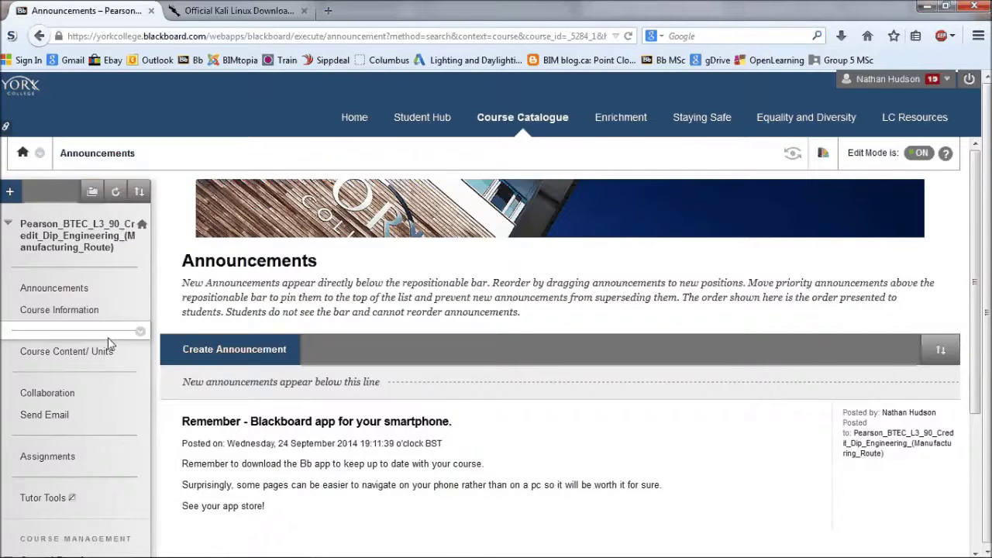
pyautogui.click(66, 351)
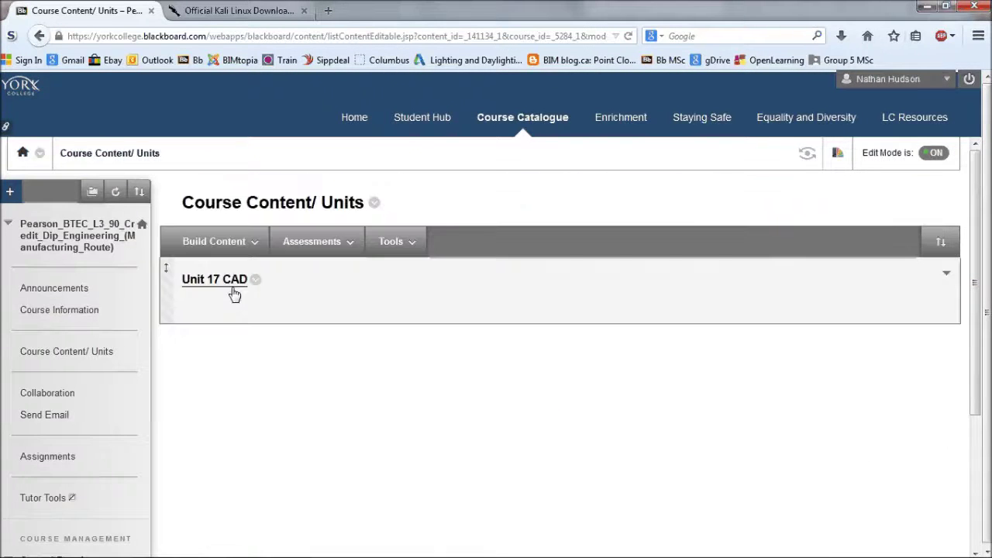
pyautogui.click(234, 293)
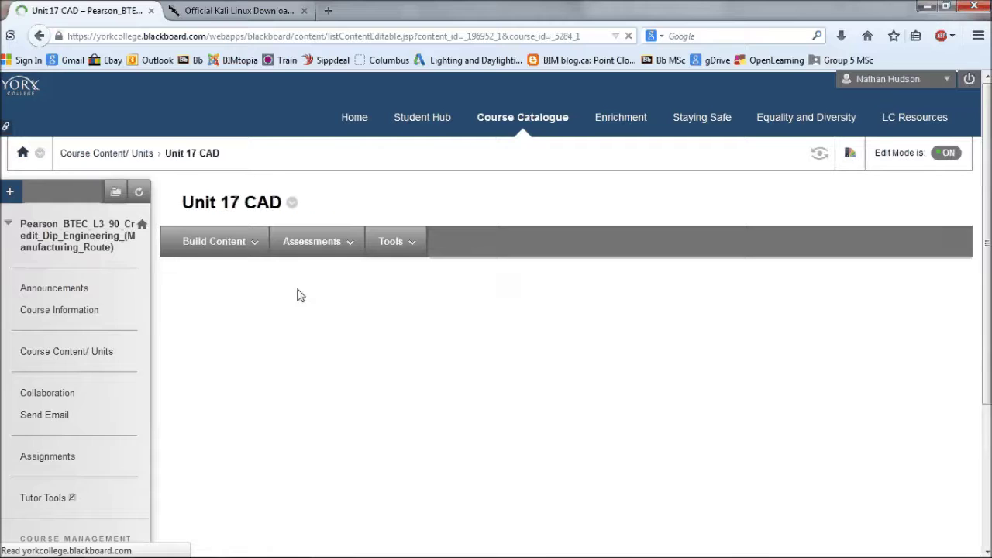
# Check Material and Tolerance Schedule.pdf: Shapes A B C are Mild Steel at 0.1mm.
pyautogui.scroll(-3, 310, 326)
pyautogui.scroll(-5, 317, 341)
pyautogui.scroll(10, 324, 353)
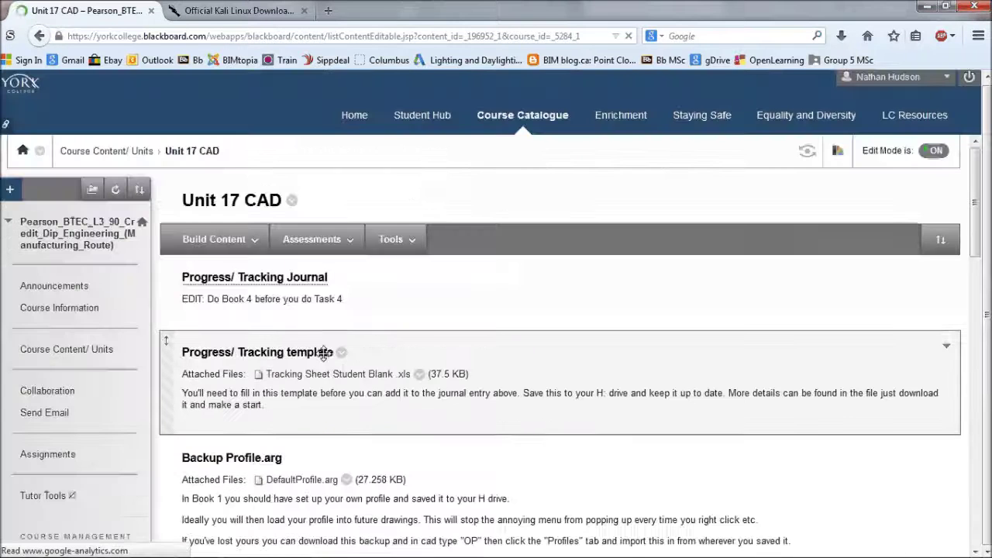
pyautogui.scroll(-4, 323, 352)
pyautogui.scroll(-4, 372, 388)
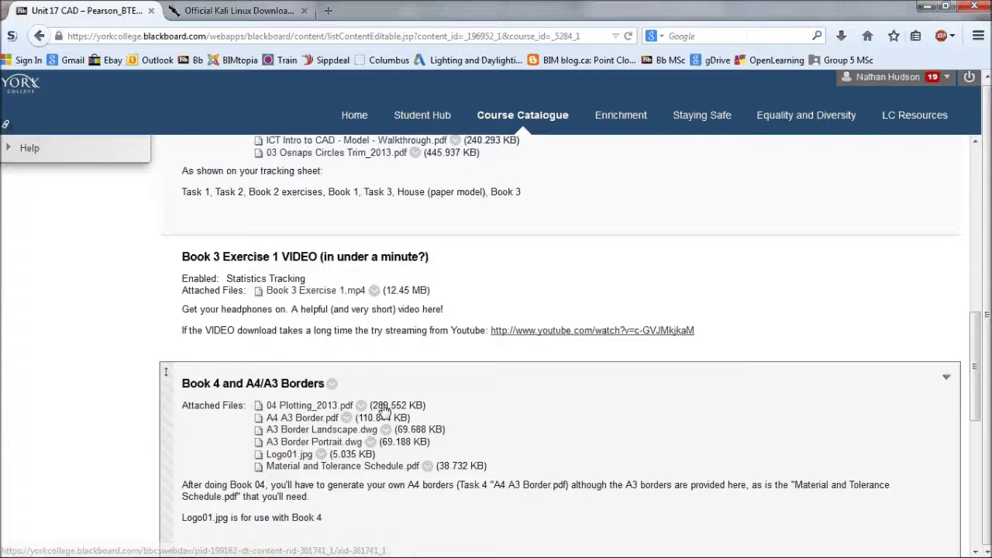
pyautogui.scroll(-1, 312, 440)
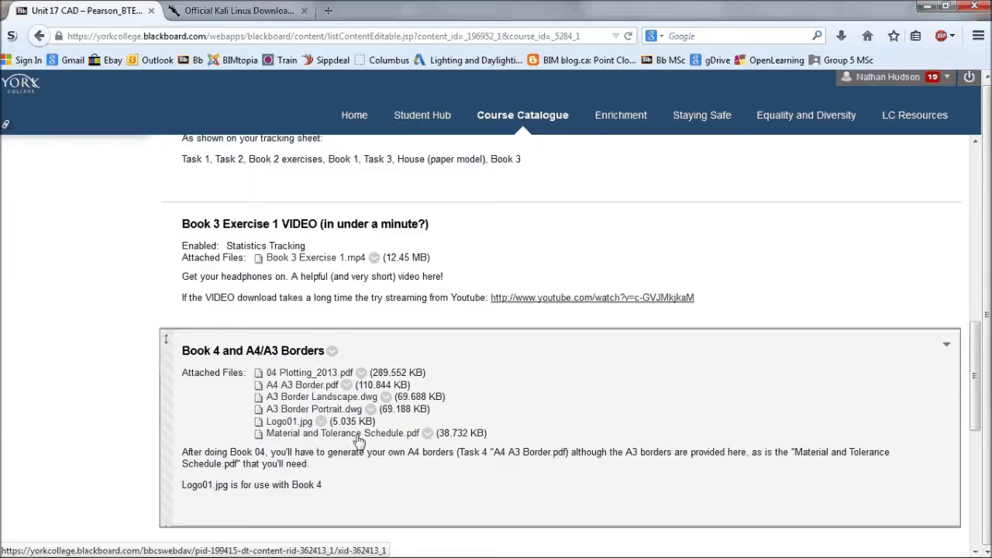
pyautogui.click(360, 441)
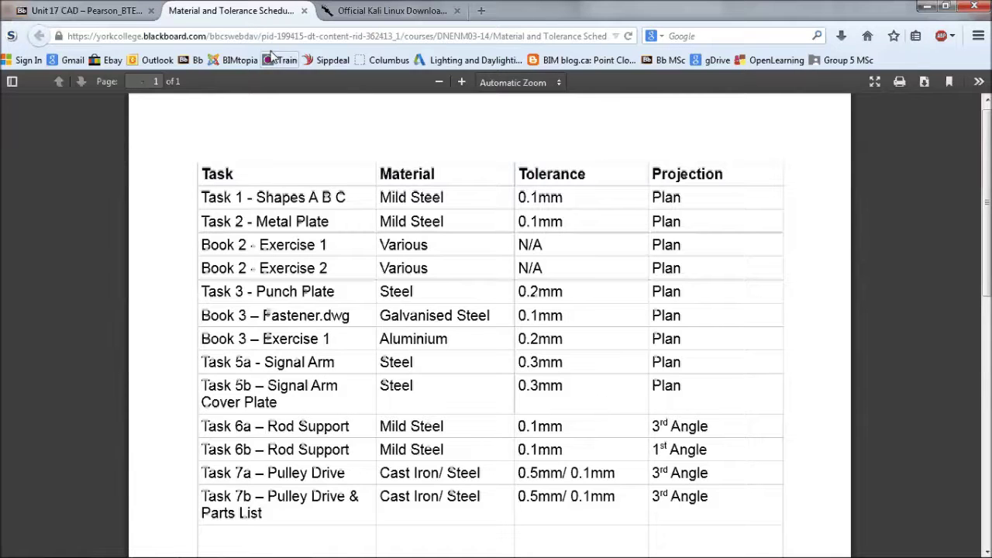
pyautogui.click(304, 11)
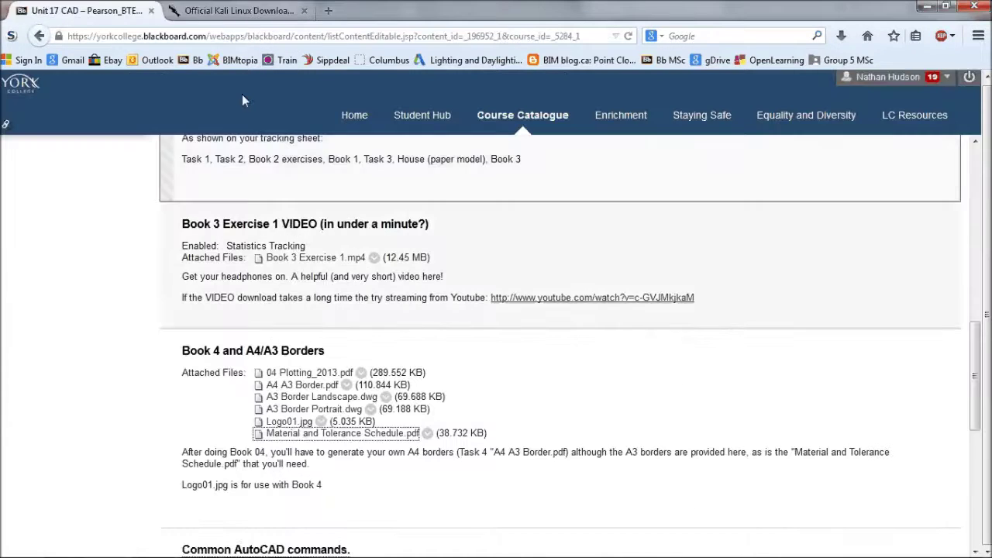
pyautogui.hotkey('alt', 'Tab')
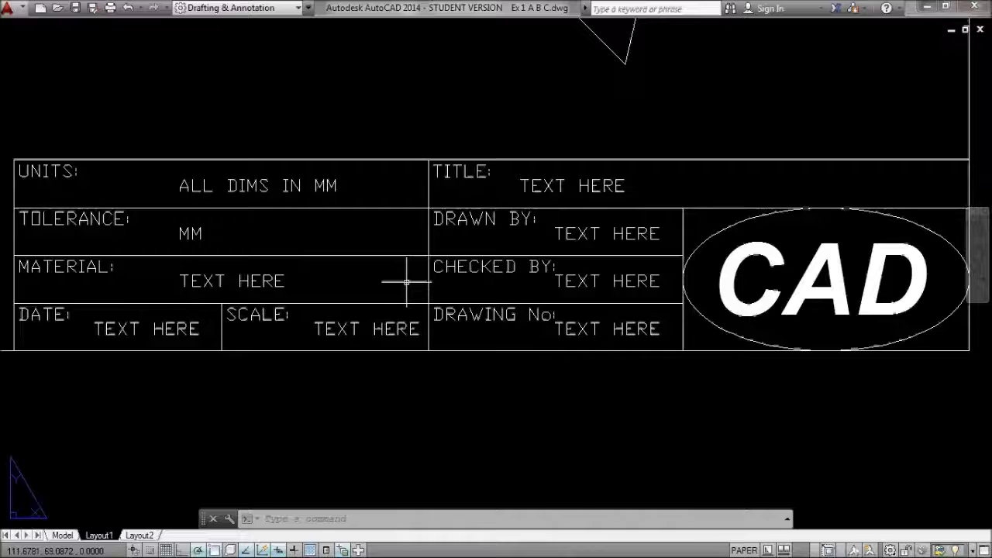
# Set the Standard text style's font to Arial and apply it.
pyautogui.scroll(-4, 406, 282)
pyautogui.moveTo(339, 204)
pyautogui.mouseDown(button='middle')
pyautogui.moveTo(326, 294)
pyautogui.moveTo(343, 341)
pyautogui.moveTo(354, 335)
pyautogui.mouseUp(button='middle')
pyautogui.scroll(2, 318, 358)
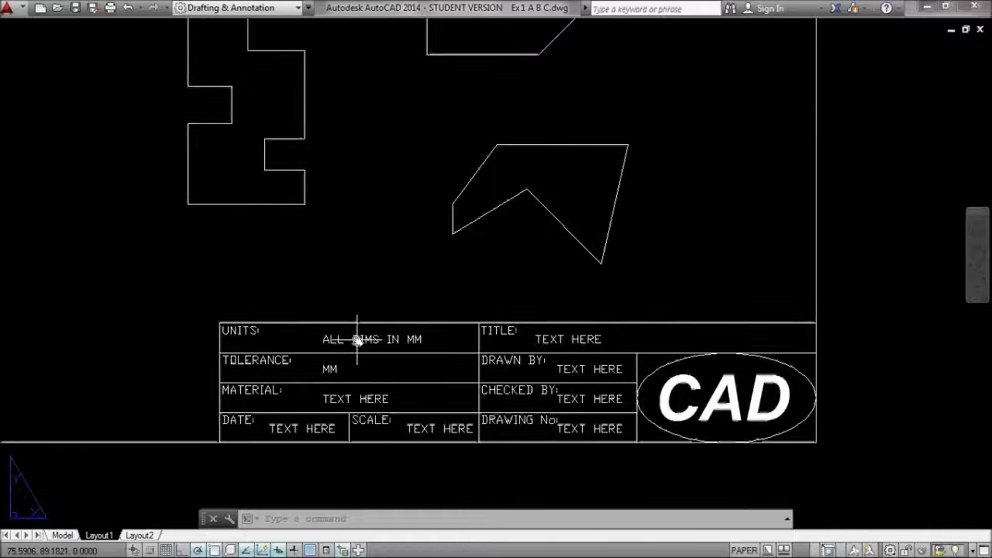
pyautogui.write('s')
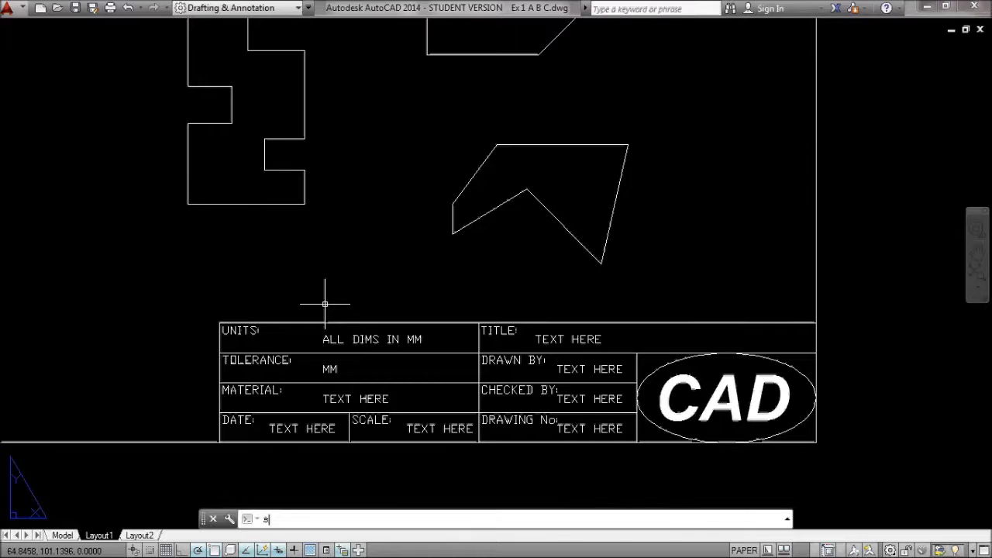
pyautogui.press('Return')
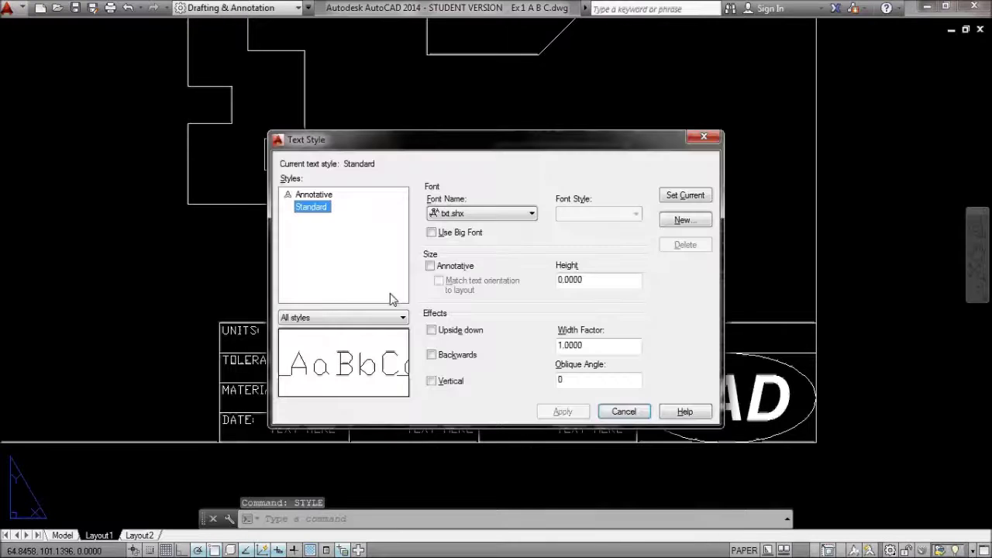
pyautogui.click(480, 213)
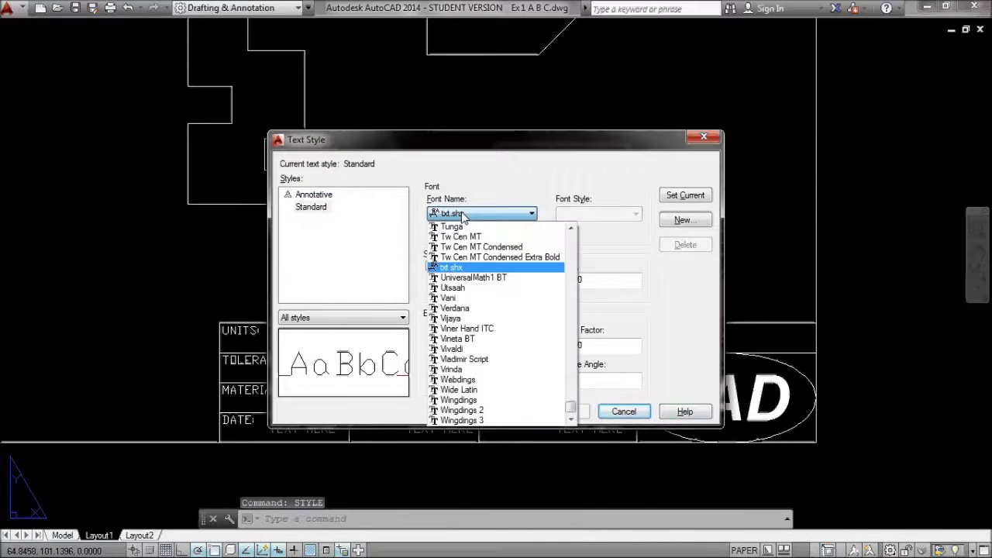
pyautogui.press('Home')
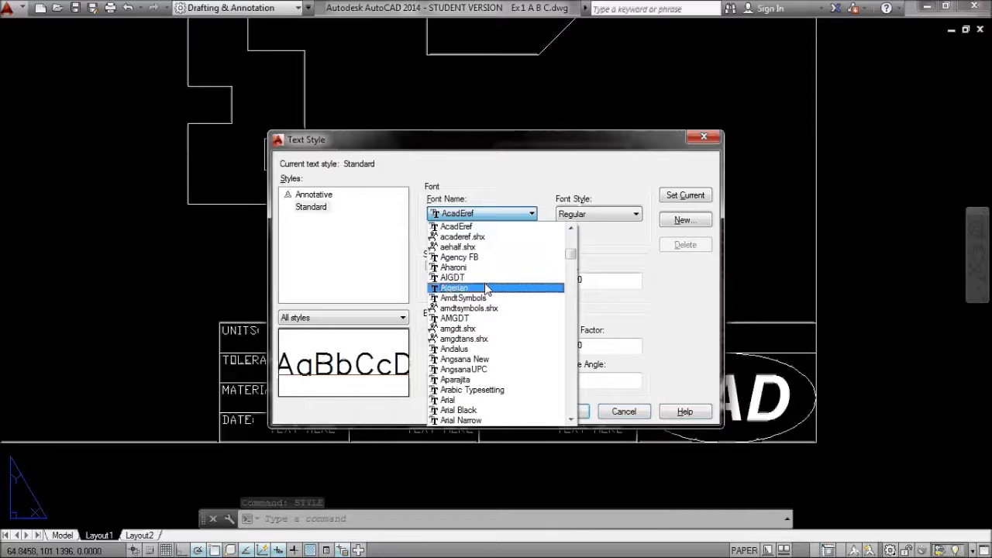
pyautogui.scroll(-1, 504, 308)
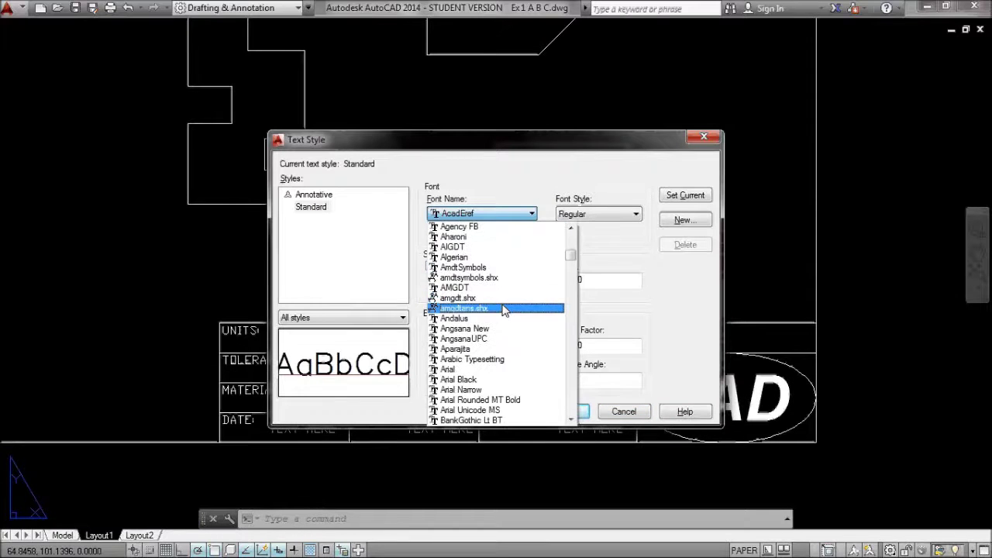
pyautogui.click(504, 371)
pyautogui.click(563, 412)
pyautogui.click(624, 412)
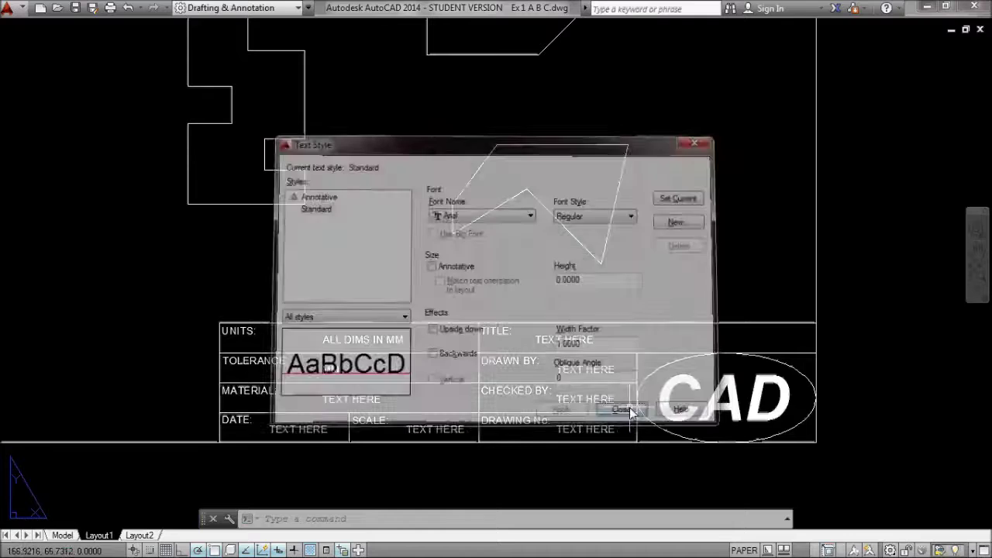
pyautogui.scroll(2, 333, 372)
pyautogui.scroll(6, 341, 349)
pyautogui.scroll(-6, 384, 186)
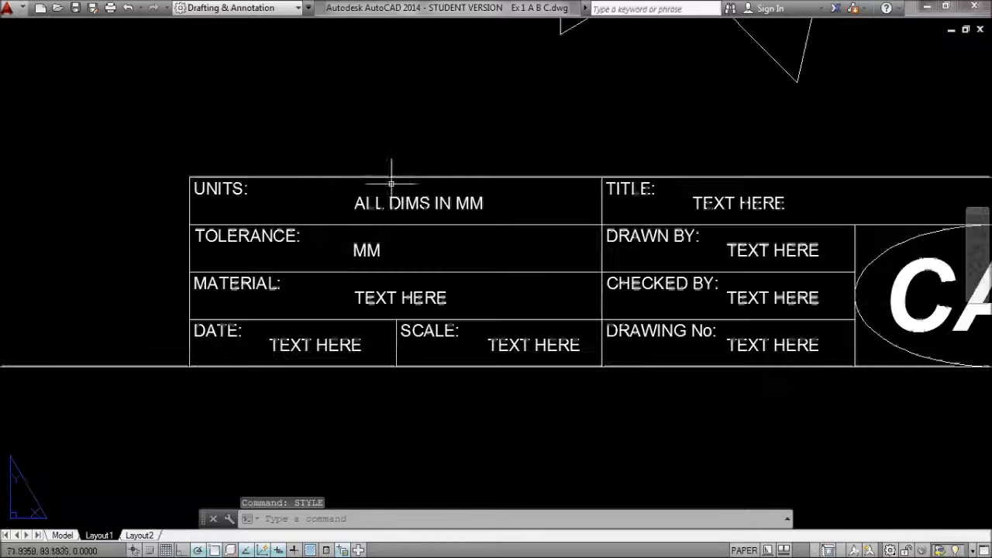
pyautogui.moveTo(427, 274); pyautogui.dragTo(357, 296, button='middle')
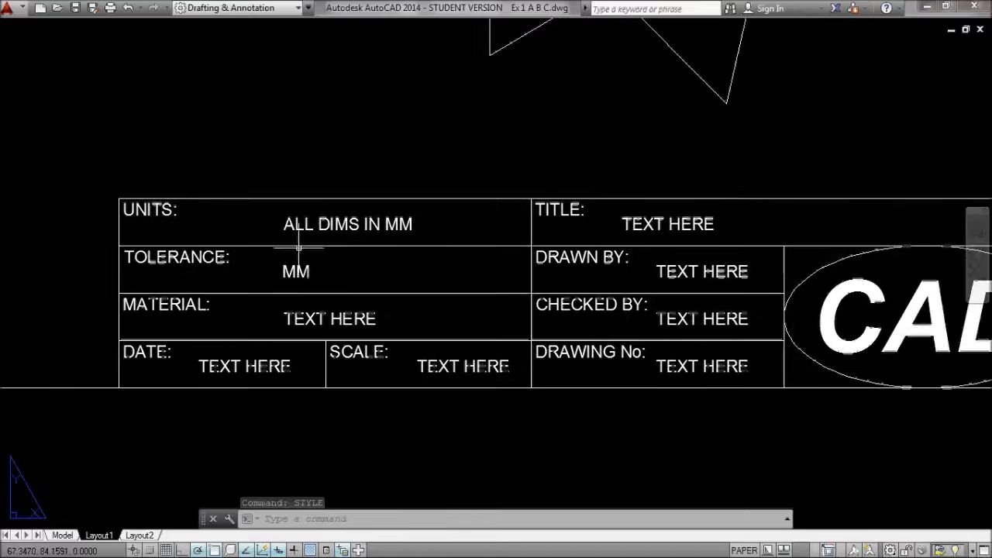
pyautogui.click(315, 221)
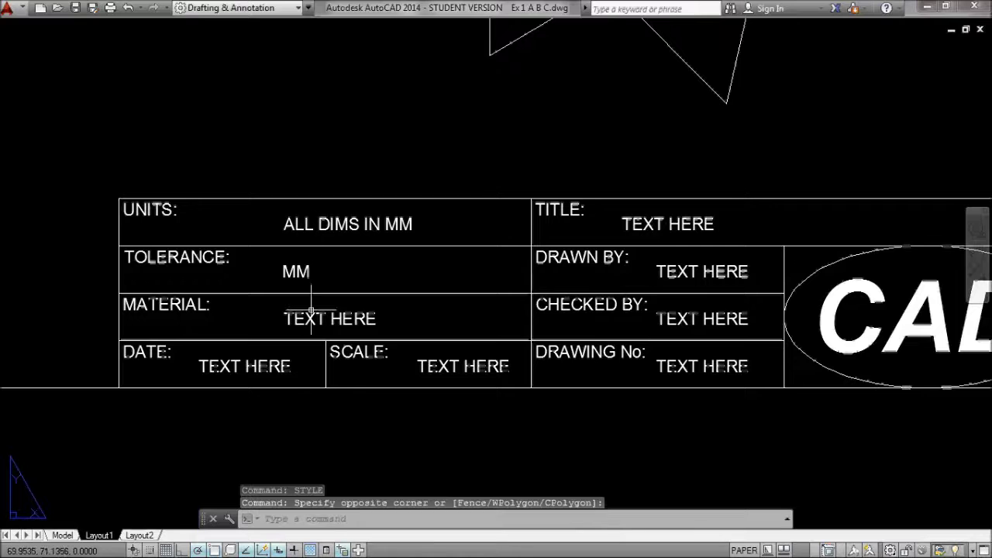
pyautogui.click(346, 317)
pyautogui.doubleClick(347, 318)
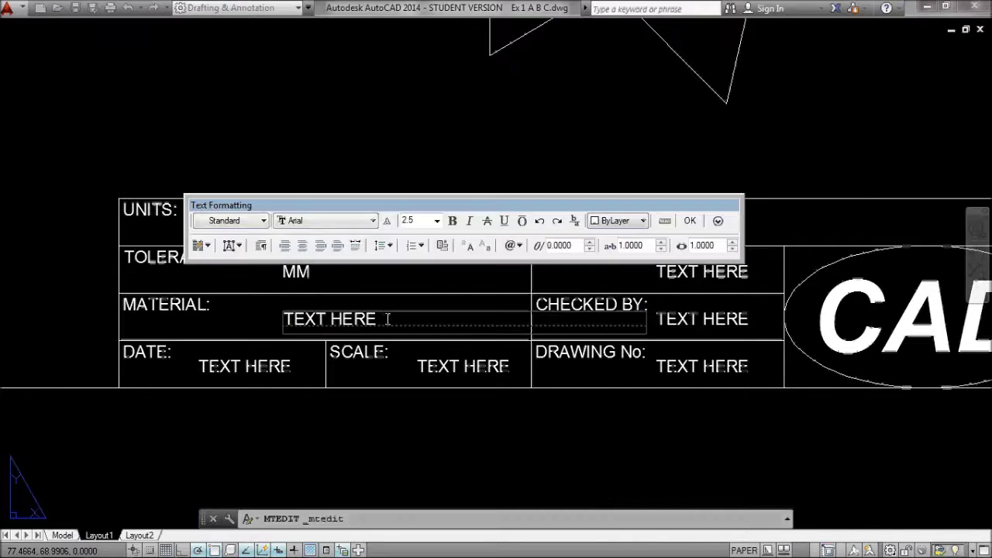
pyautogui.press('Escape')
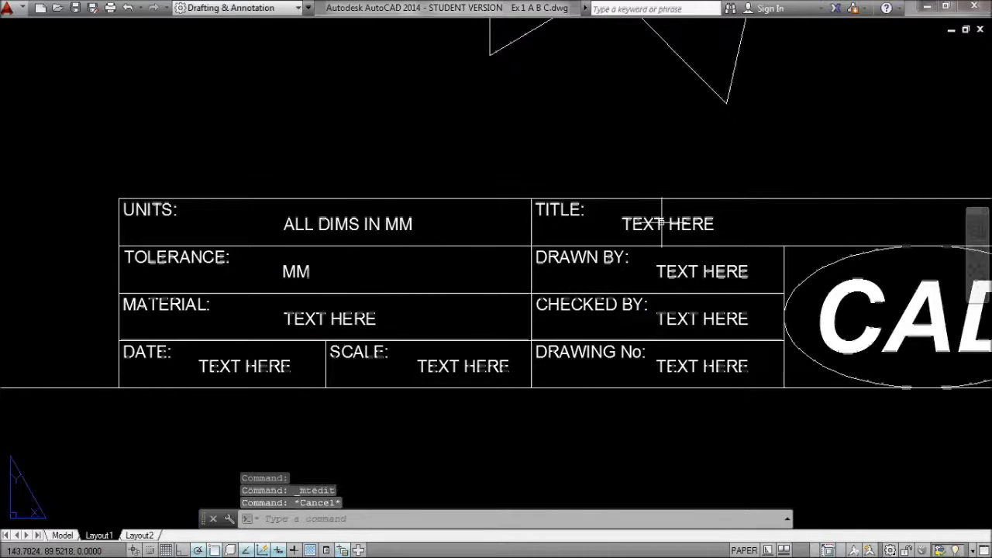
pyautogui.scroll(-6, 662, 223)
pyautogui.scroll(2, 458, 243)
pyautogui.scroll(4, 511, 341)
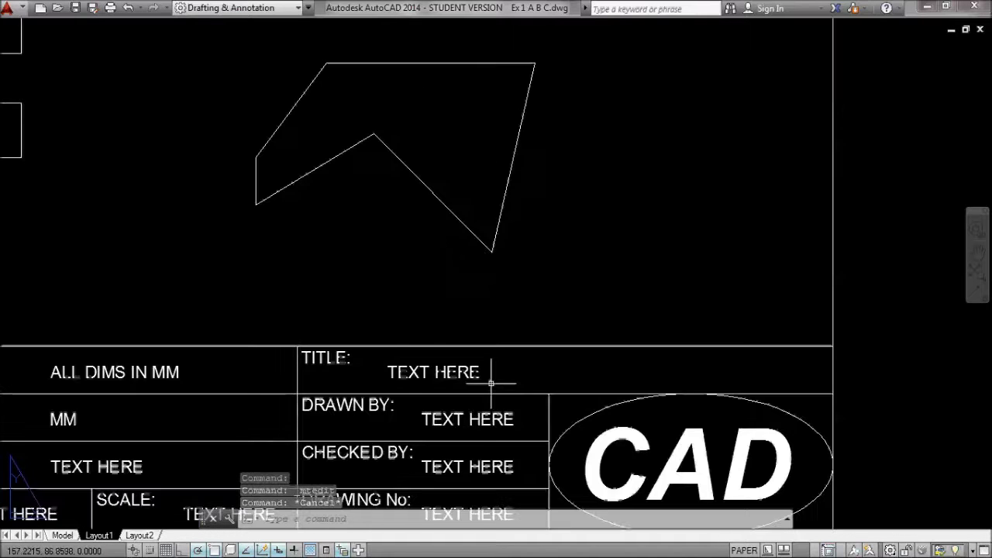
pyautogui.moveTo(490, 382); pyautogui.dragTo(433, 181, button='middle')
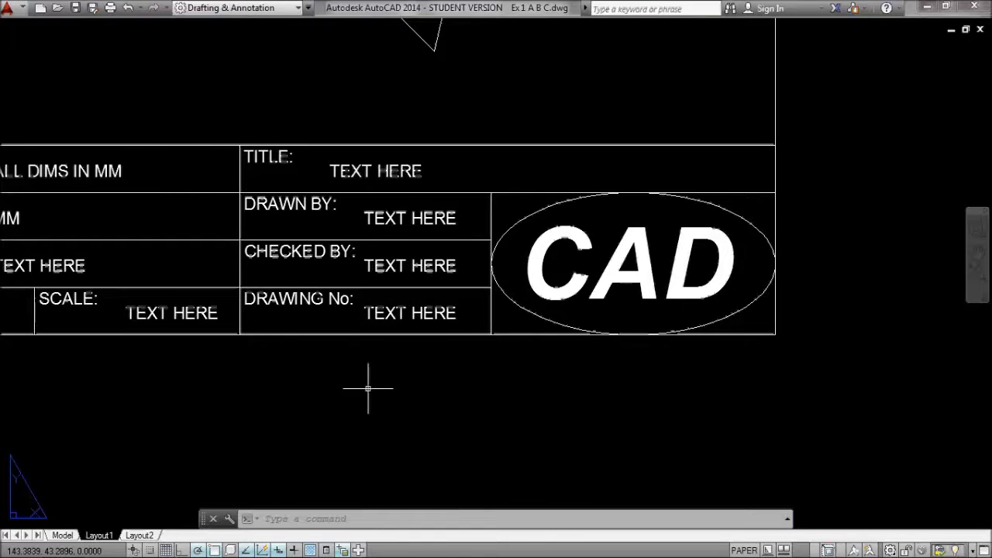
pyautogui.scroll(-4, 369, 388)
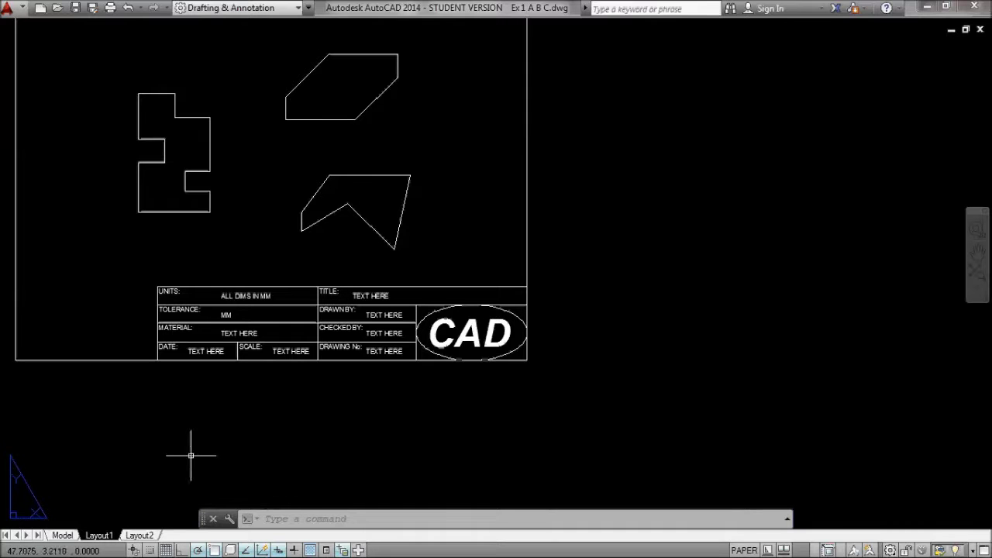
pyautogui.hotkey('alt', 'Tab')
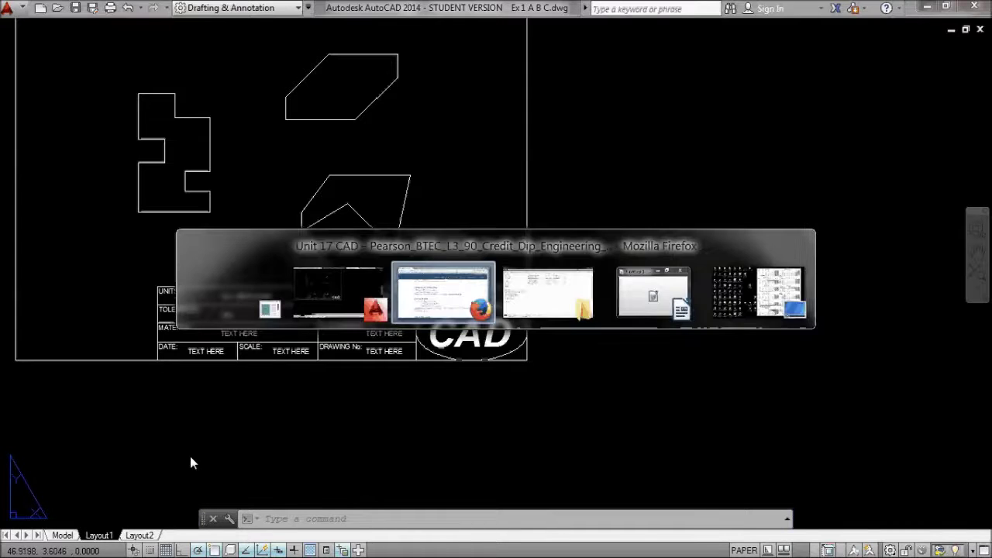
pyautogui.hotkey('alt', 'Tab')
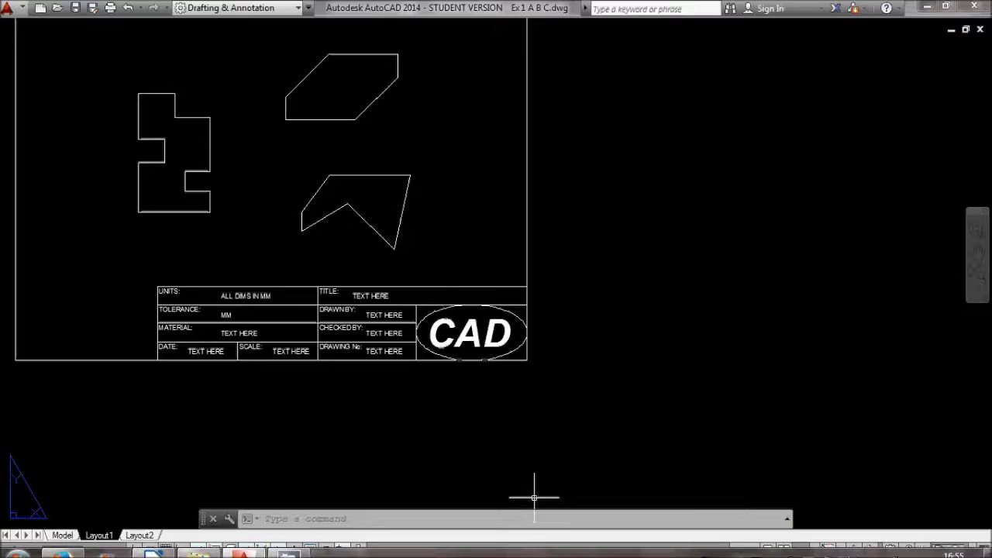